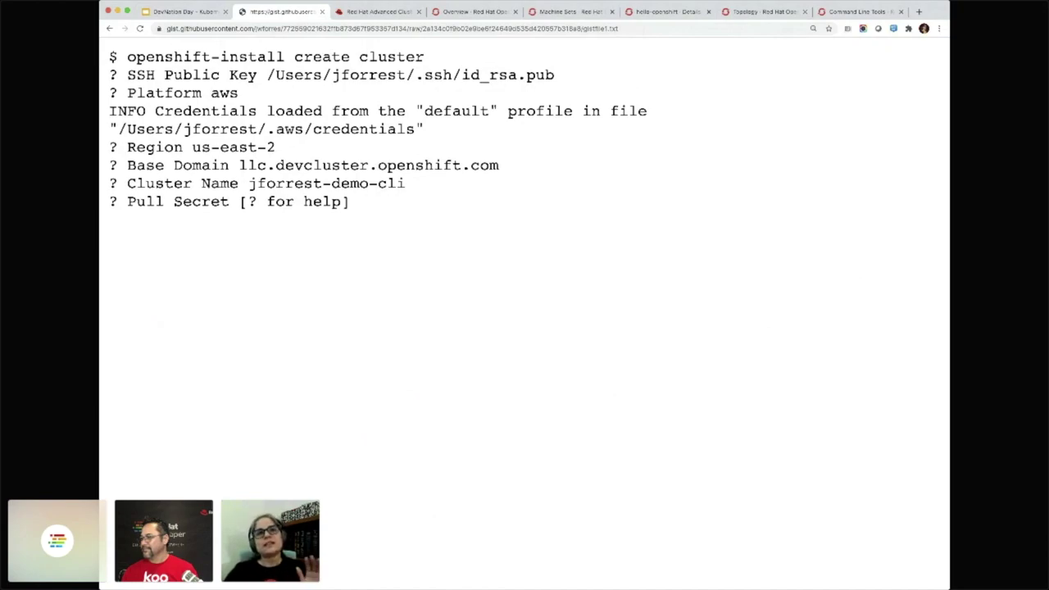
Leave the Gist notes for the Advanced Cluster Management tab listing the managed clusters
{"action": "key", "text": "ctrl+Tab"}
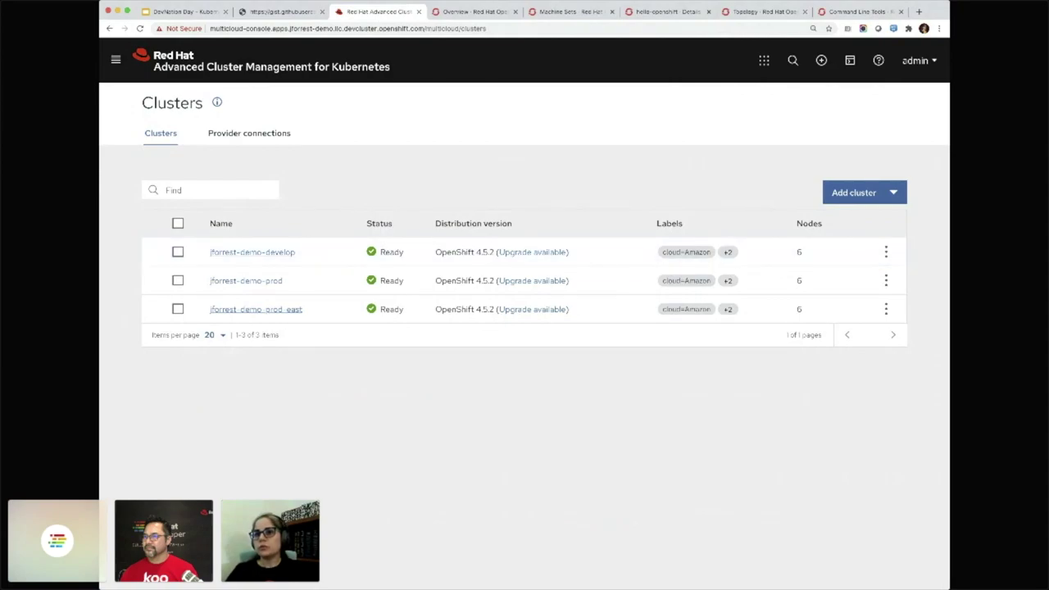
Start creating a new cluster named 'jforrest-awesome-demo'
{"action": "left_click", "coordinate": [865, 193]}
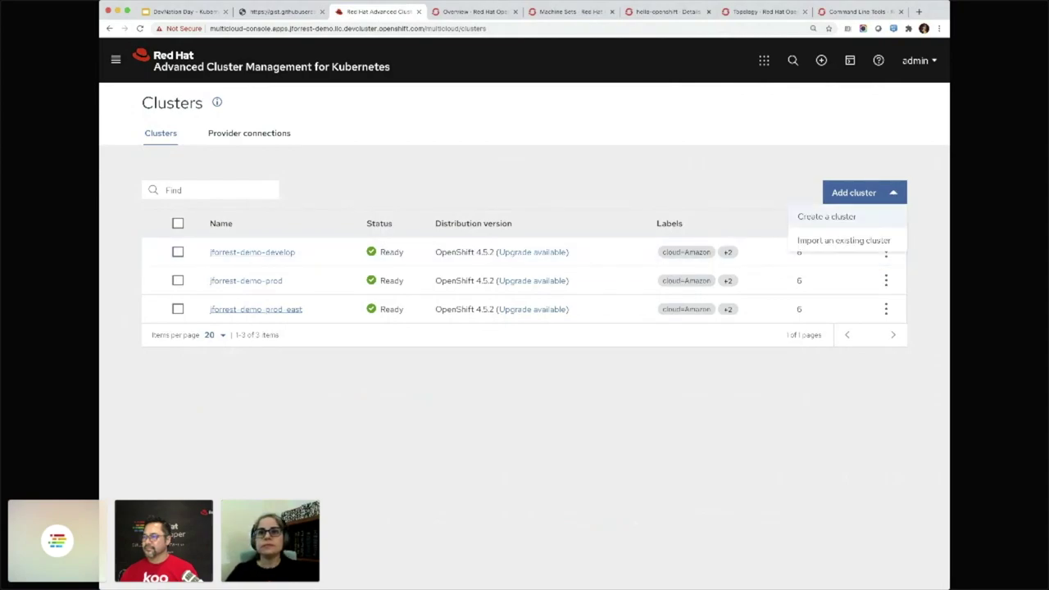
{"action": "left_click", "coordinate": [826, 216]}
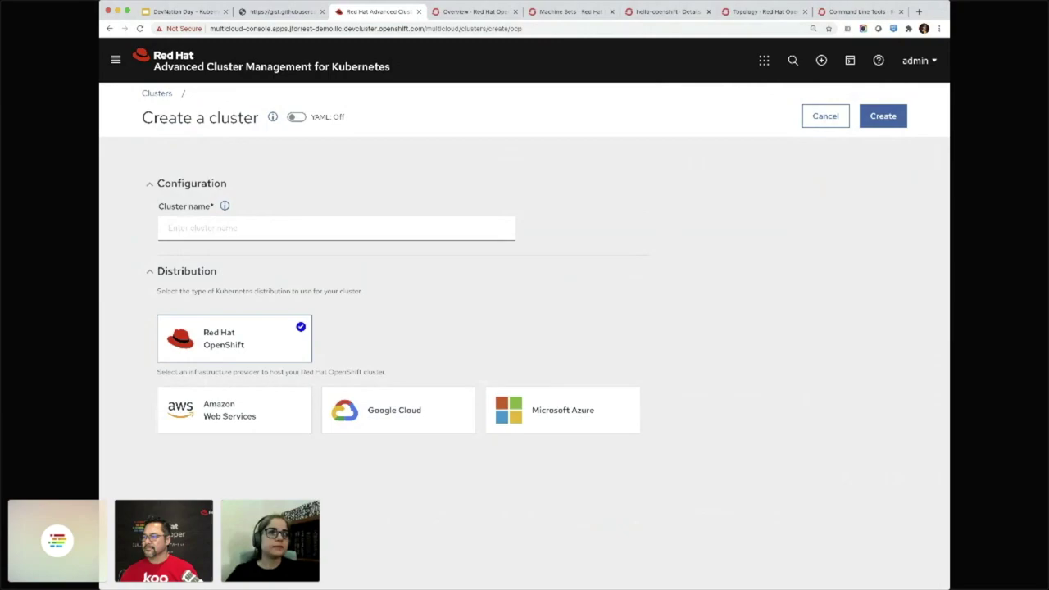
{"action": "left_click", "coordinate": [246, 227]}
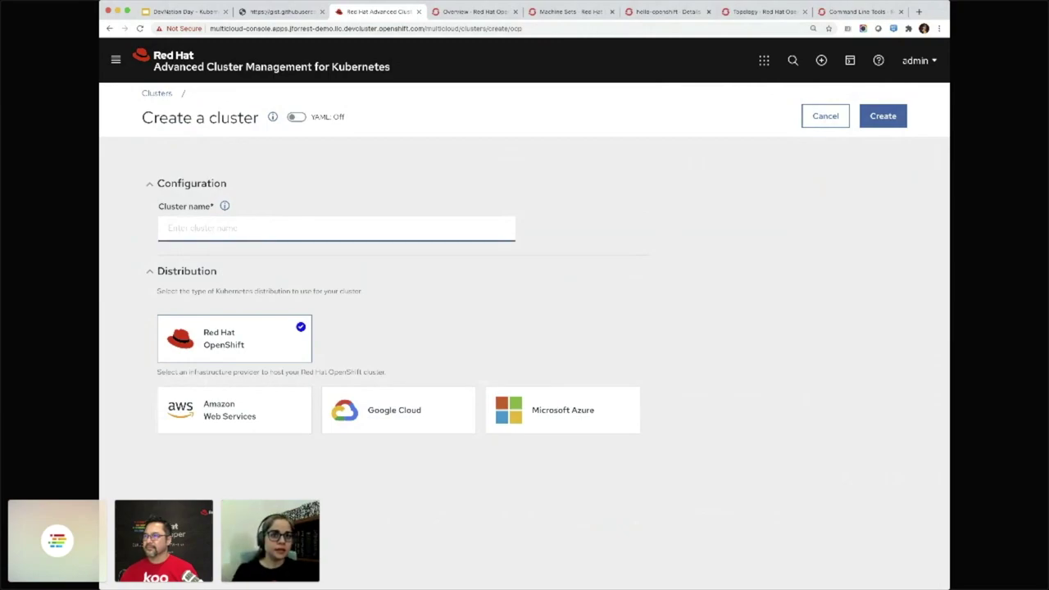
{"action": "type", "text": "jforrest"}
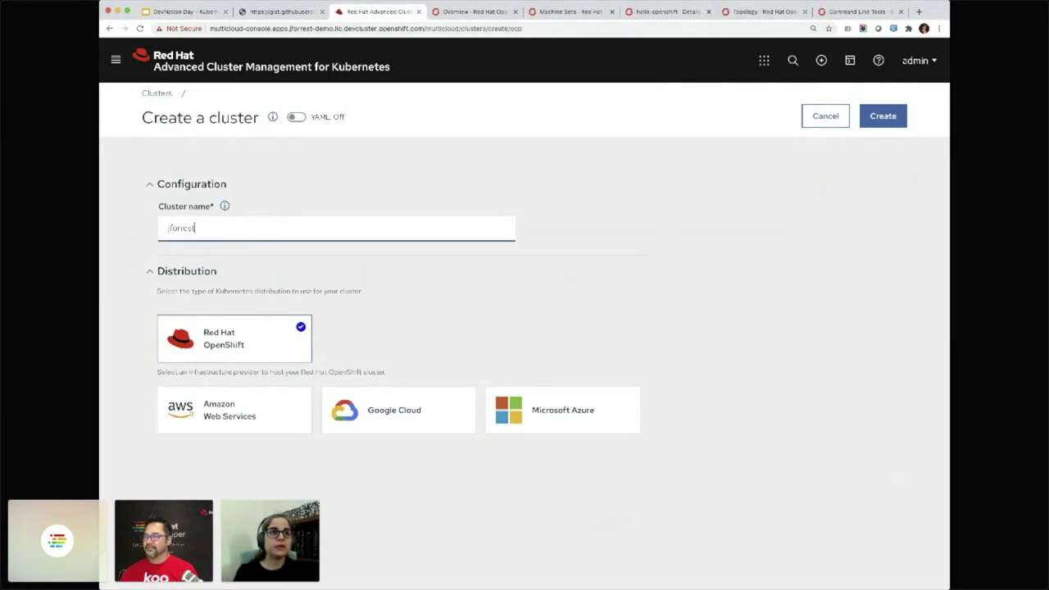
{"action": "type", "text": "-awe"}
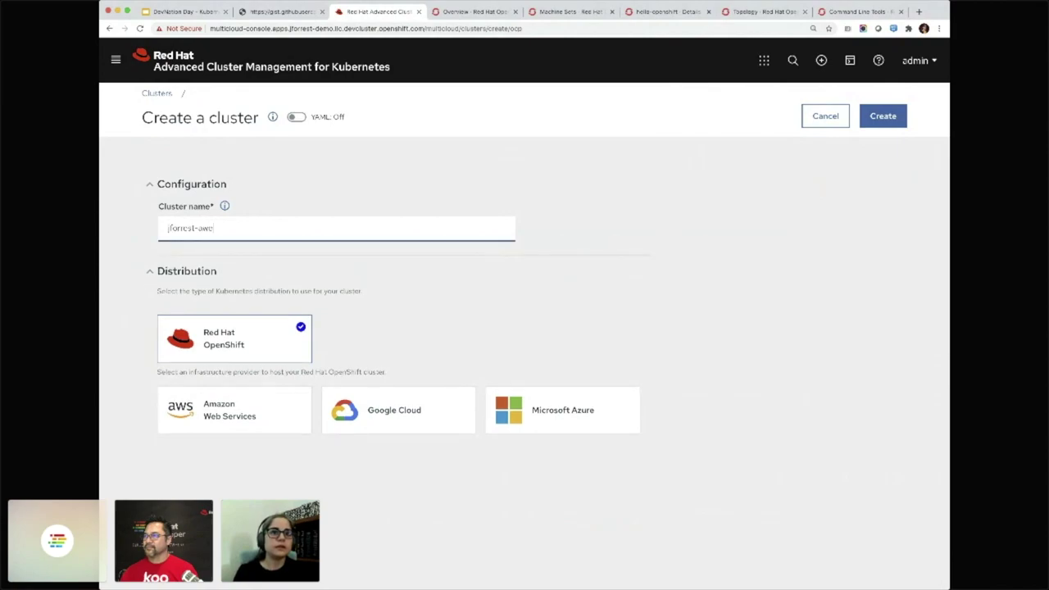
{"action": "type", "text": "some-demo"}
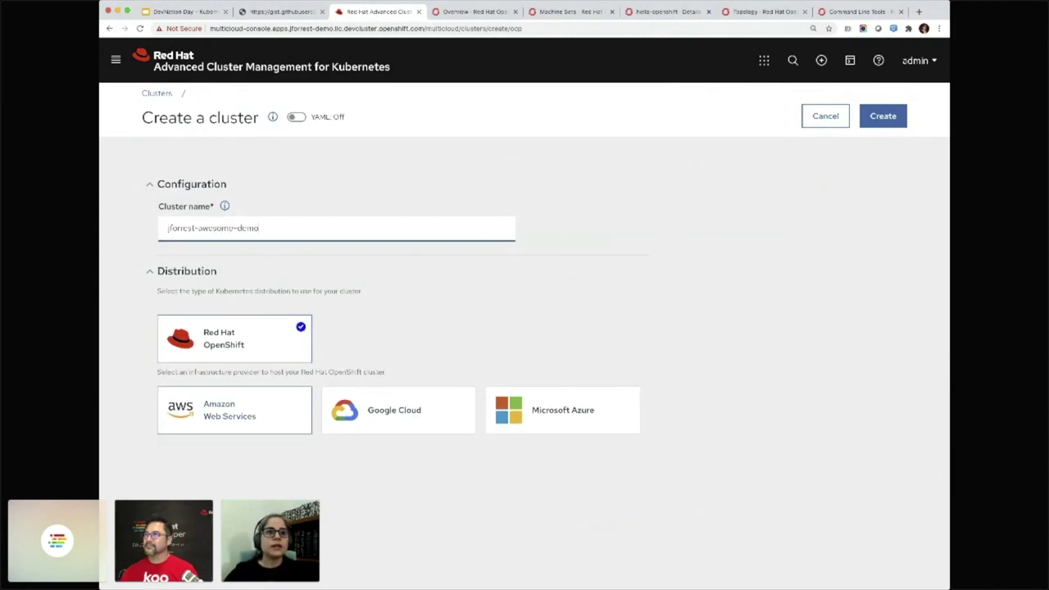
Host the cluster on Amazon Web Services with the 4.5.2 release image
{"action": "left_click", "coordinate": [234, 410]}
{"action": "scroll", "coordinate": [235, 409], "scroll_direction": "down", "scroll_amount": 3}
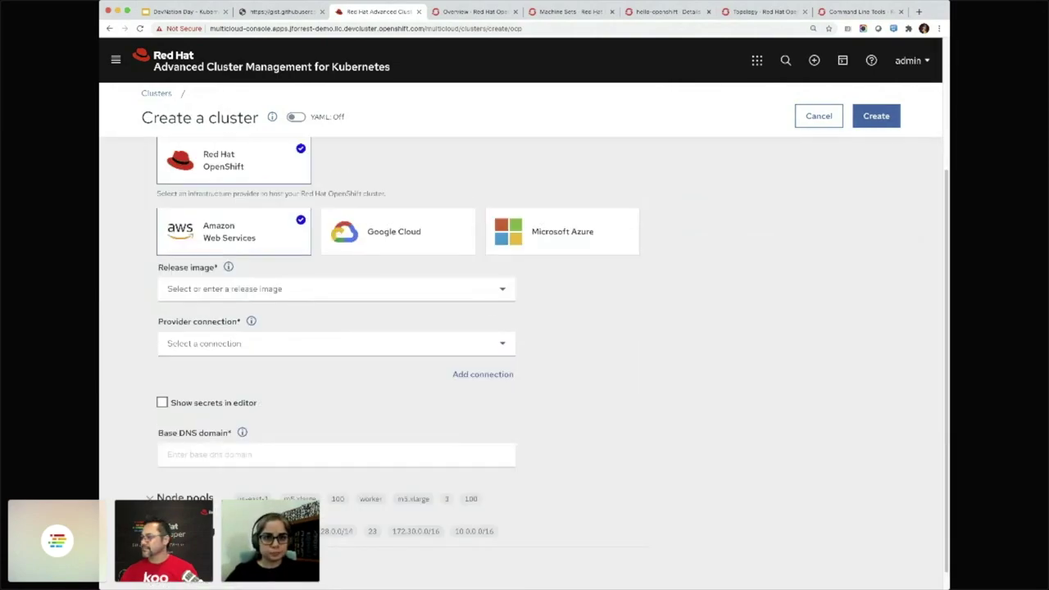
{"action": "left_click", "coordinate": [270, 288]}
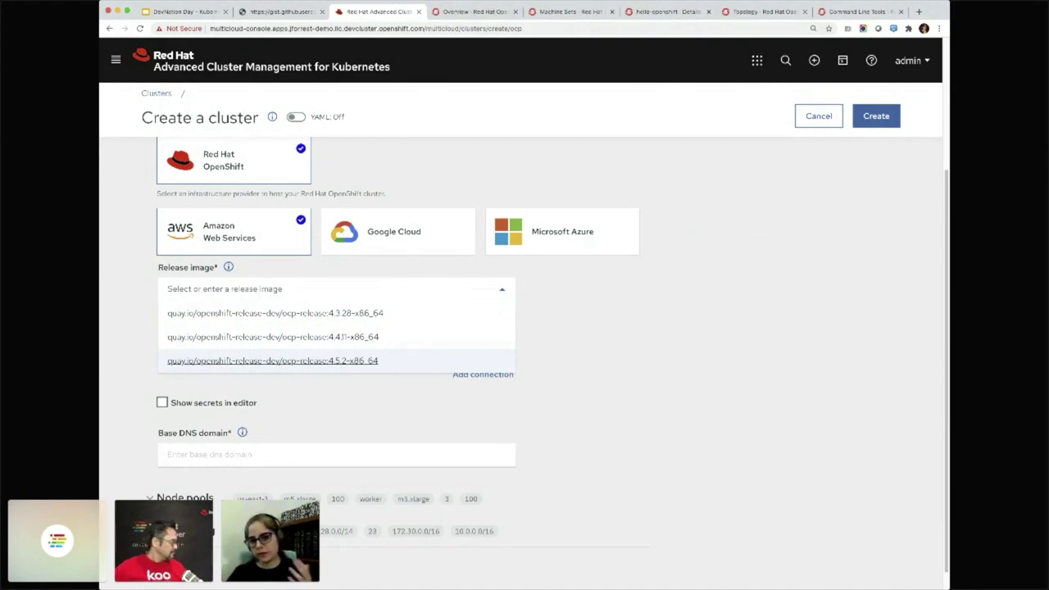
{"action": "left_click", "coordinate": [272, 361]}
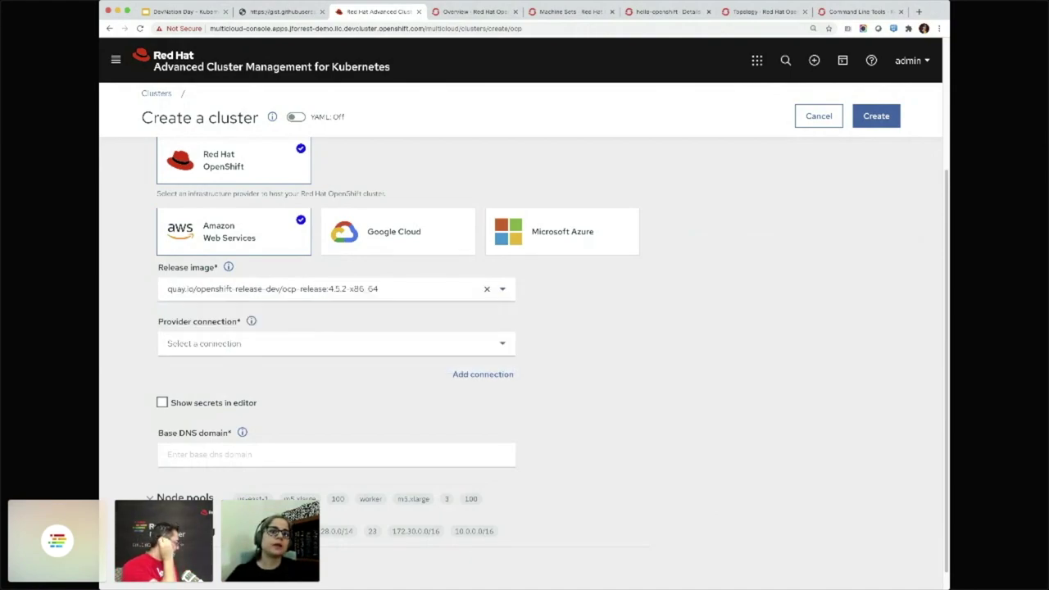
{"action": "left_click", "coordinate": [336, 343]}
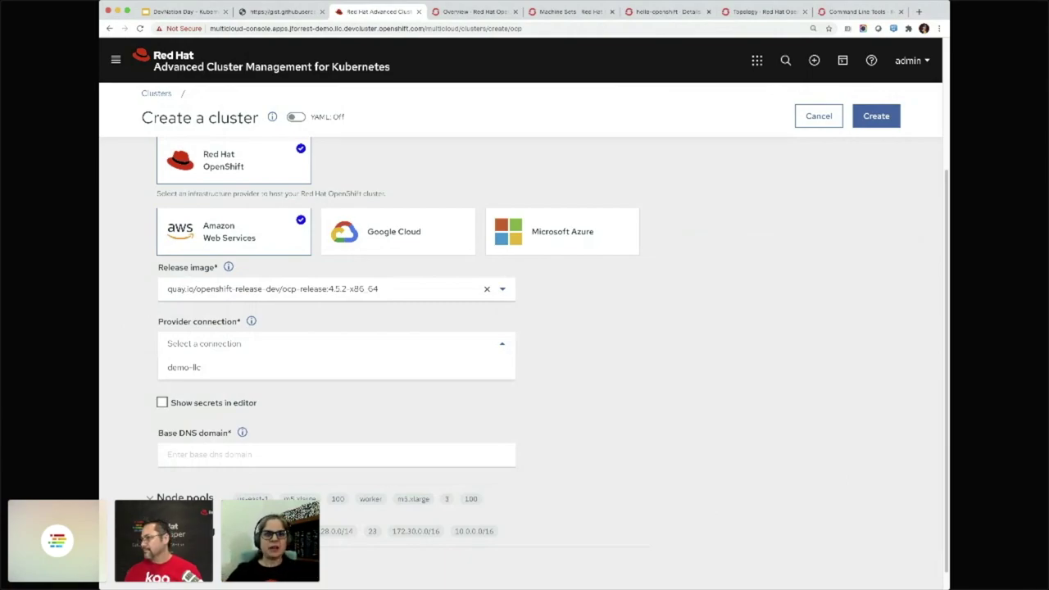
Use the demo-llc provider connection and place the cluster in region us-east-2
{"action": "left_click", "coordinate": [184, 367]}
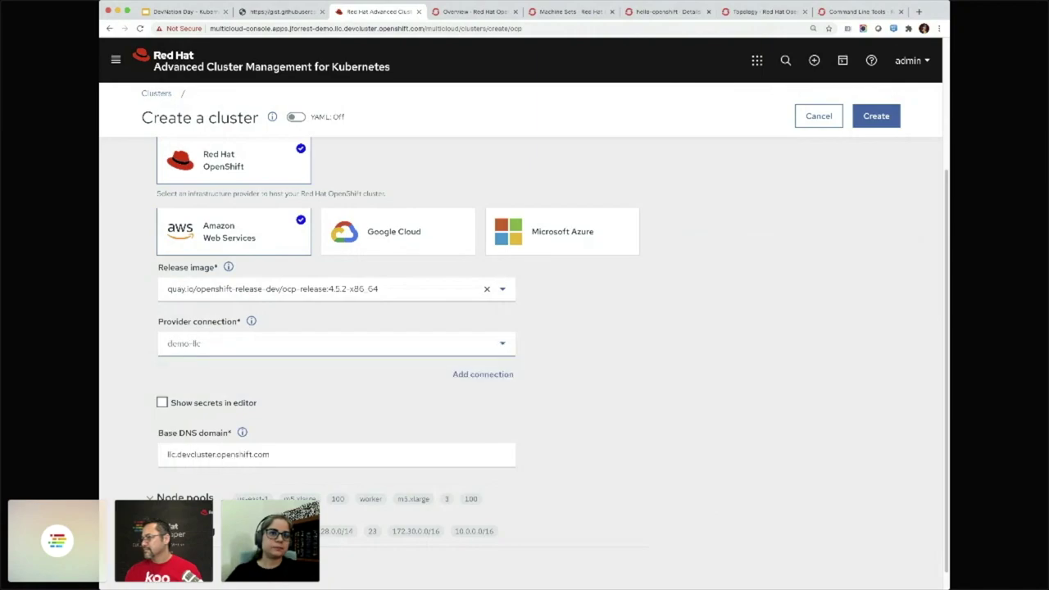
{"action": "scroll", "coordinate": [548, 359], "scroll_direction": "down", "scroll_amount": 1}
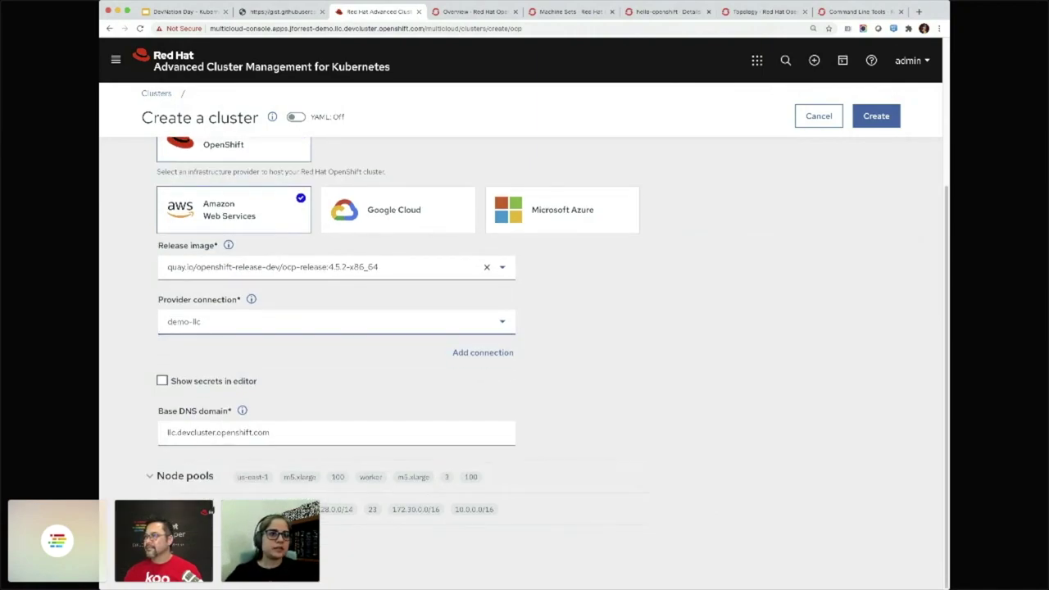
{"action": "left_click", "coordinate": [184, 475]}
{"action": "scroll", "coordinate": [547, 361], "scroll_direction": "down", "scroll_amount": 5}
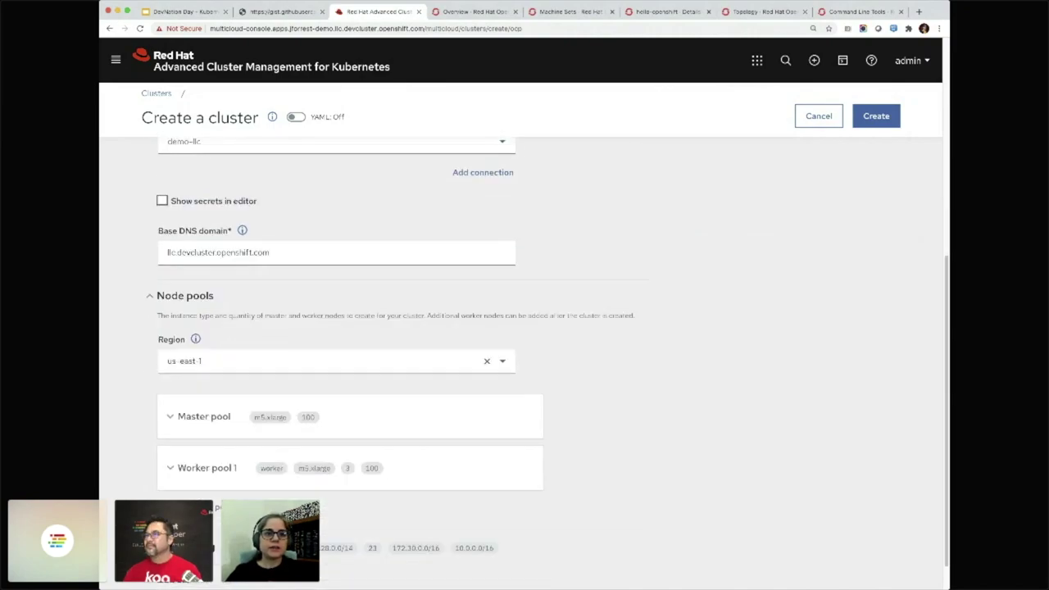
{"action": "left_click", "coordinate": [328, 322]}
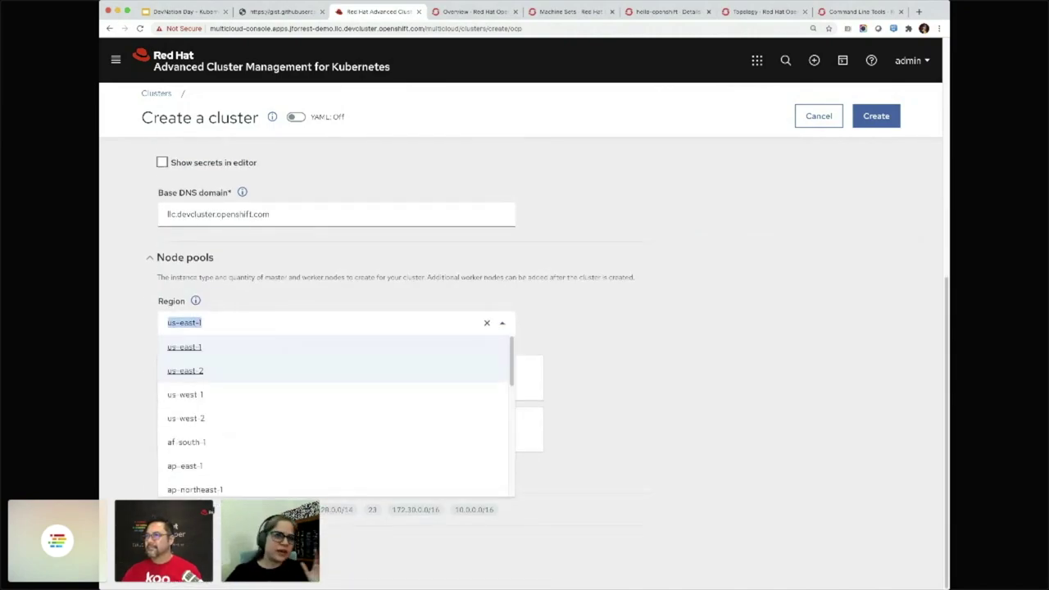
{"action": "left_click", "coordinate": [186, 370]}
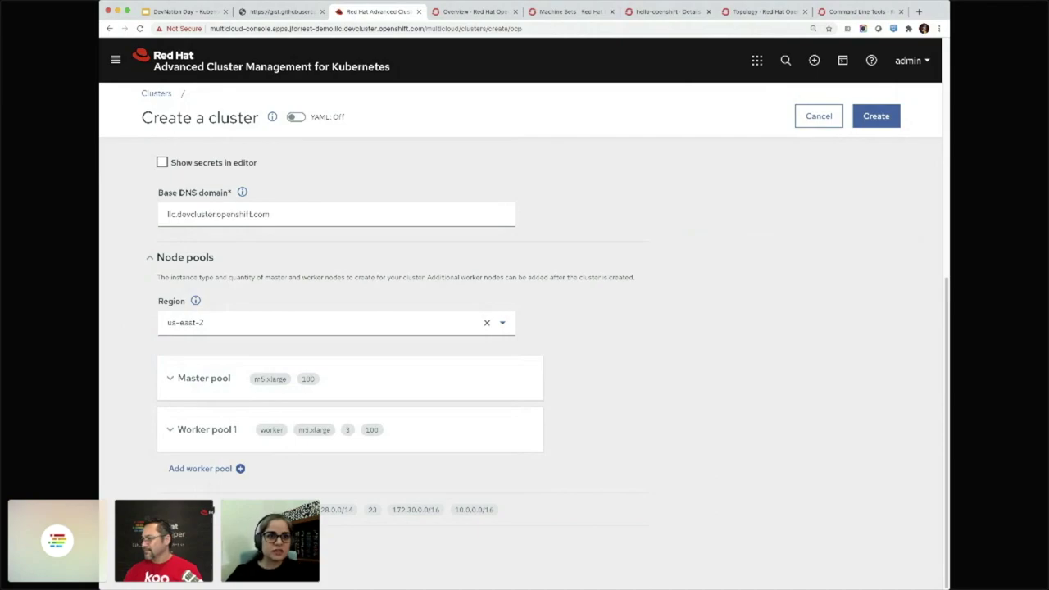
Assign zones us-east-2a, us-east-2b and us-east-2c to the master pool
{"action": "left_click", "coordinate": [188, 377]}
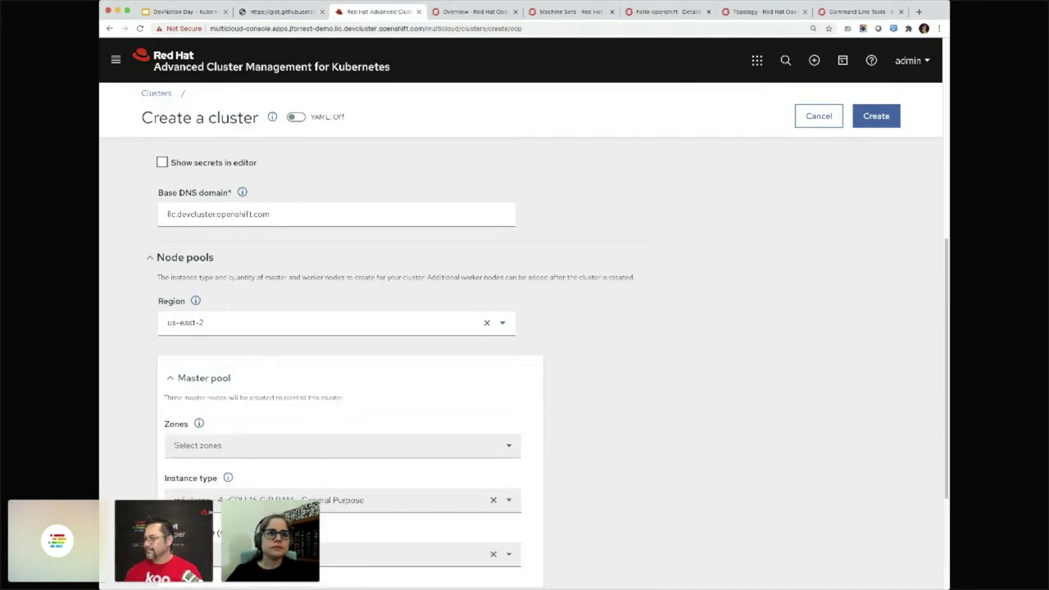
{"action": "scroll", "coordinate": [524, 368], "scroll_direction": "down", "scroll_amount": 3}
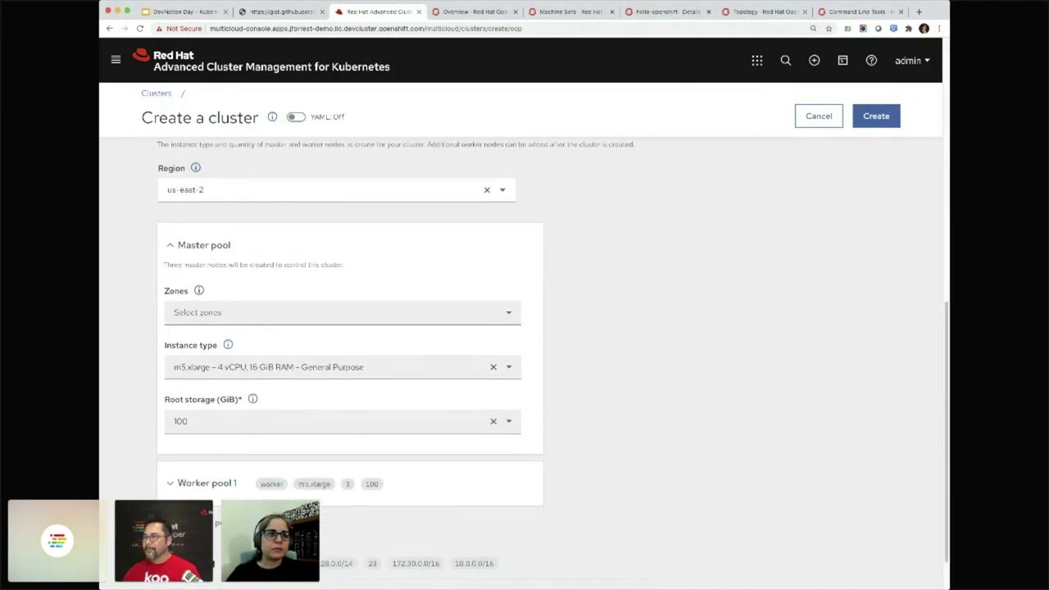
{"action": "left_click", "coordinate": [328, 312]}
{"action": "left_click", "coordinate": [205, 336]}
{"action": "left_click", "coordinate": [205, 360]}
{"action": "left_click", "coordinate": [205, 383]}
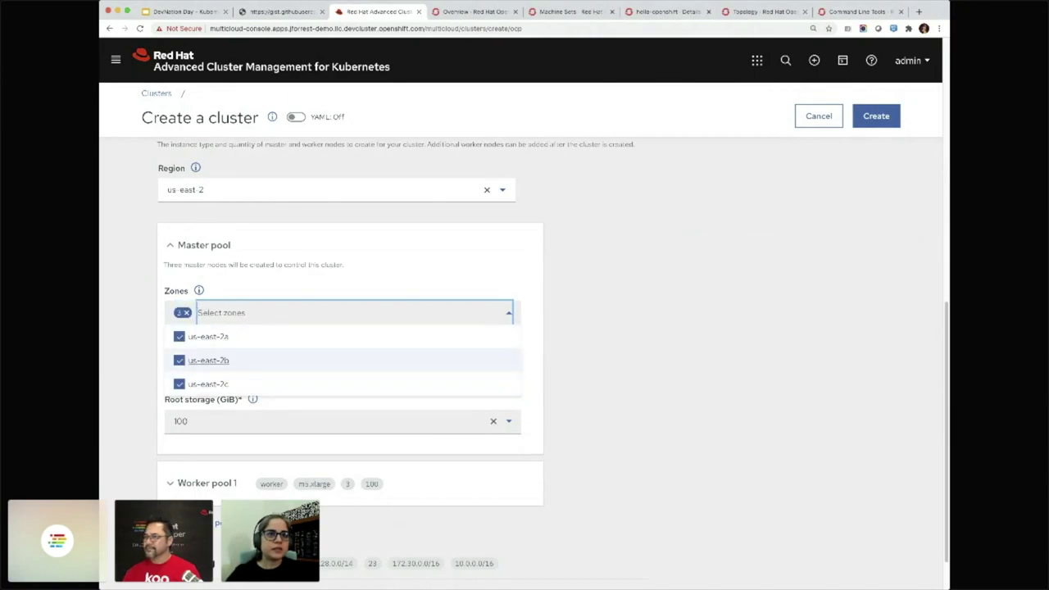
{"action": "key", "text": "Escape"}
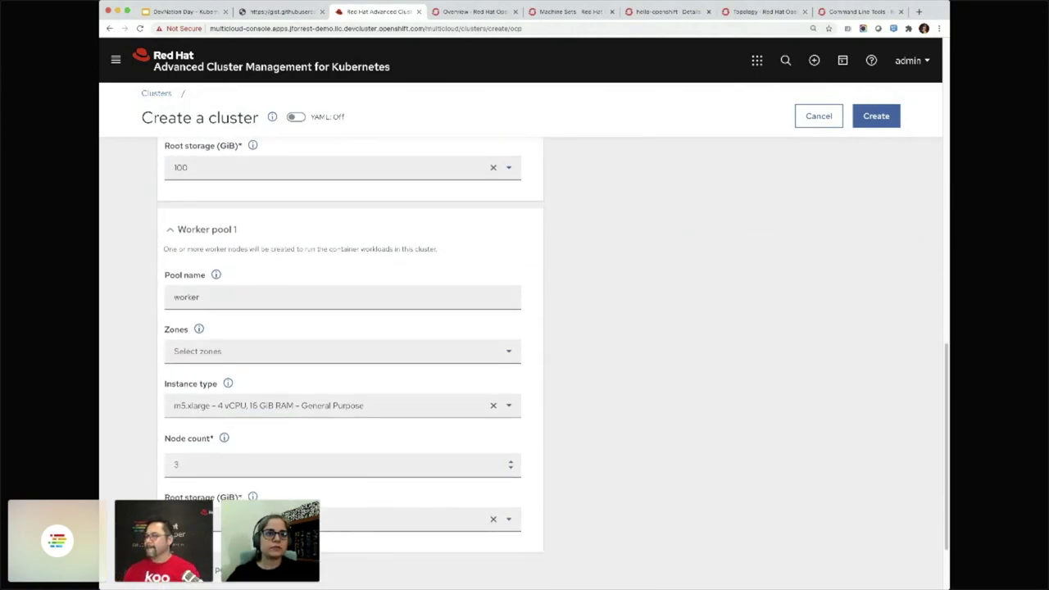
Assign zones us-east-2a, us-east-2b and us-east-2c to the worker pool
{"action": "left_click", "coordinate": [341, 350]}
{"action": "left_click", "coordinate": [179, 375]}
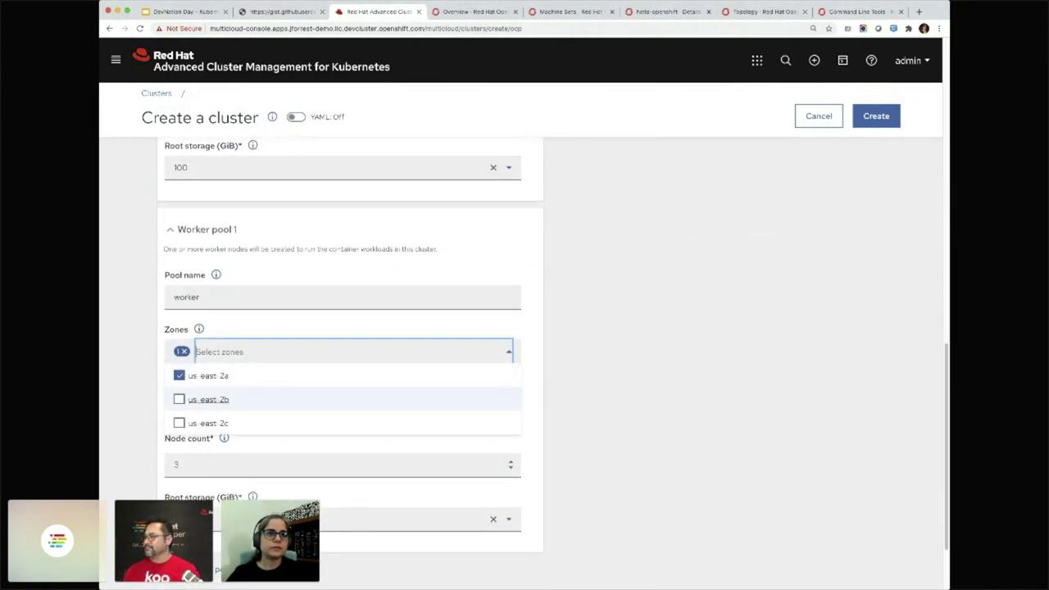
{"action": "left_click", "coordinate": [179, 399]}
{"action": "left_click", "coordinate": [180, 422]}
{"action": "key", "text": "Escape"}
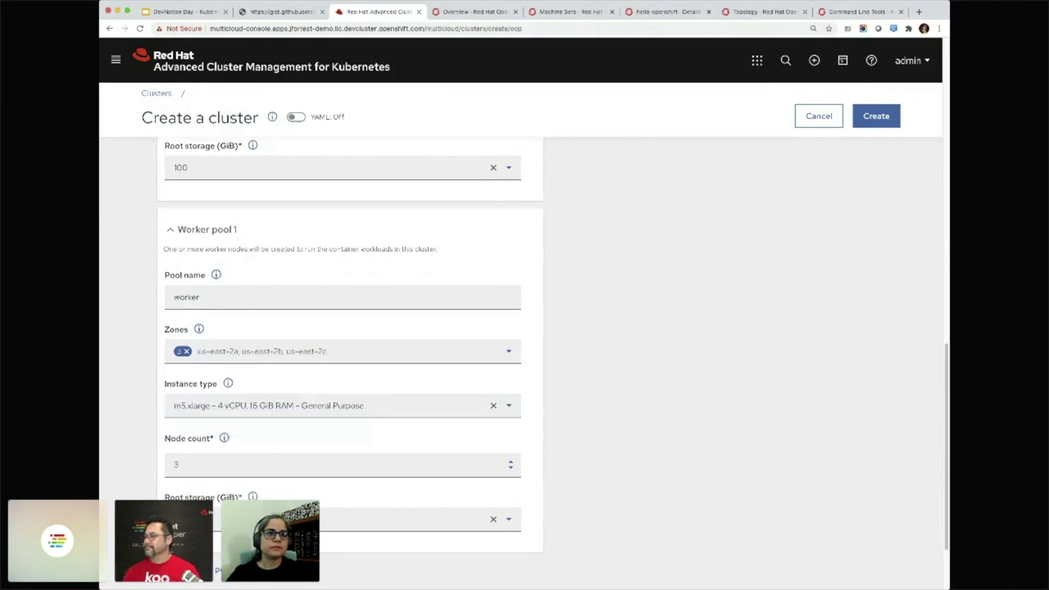
{"action": "scroll", "coordinate": [553, 360], "scroll_direction": "down", "scroll_amount": 3}
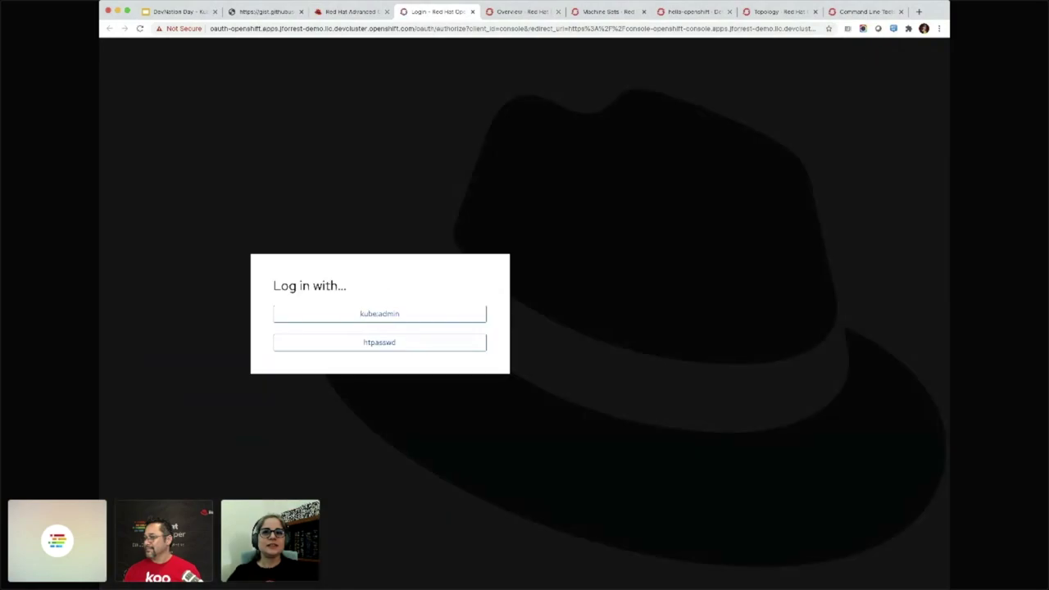
Log in via htpasswd as admin with the account password and list the provision pod's containers
{"action": "key", "text": "Return"}
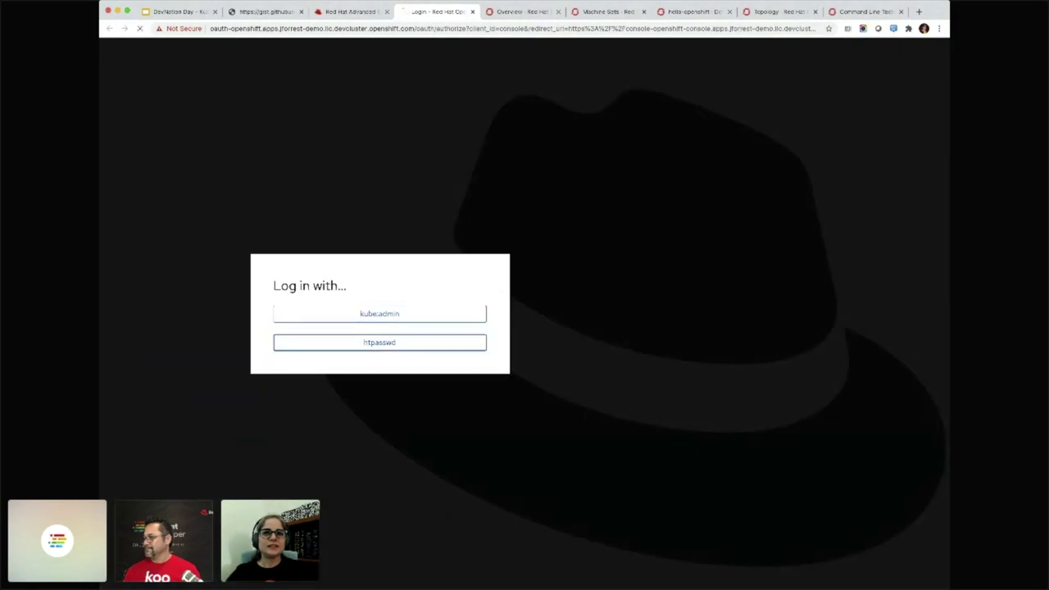
{"action": "type", "text": "admin"}
{"action": "key", "text": "Tab"}
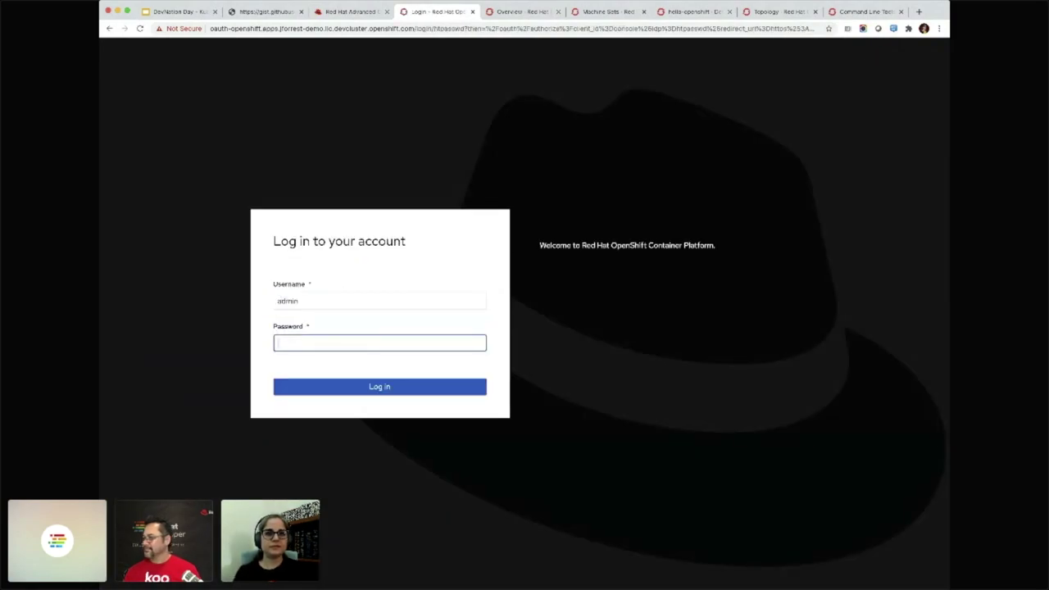
{"action": "type", "text": "•••••••••••"}
{"action": "key", "text": "Return"}
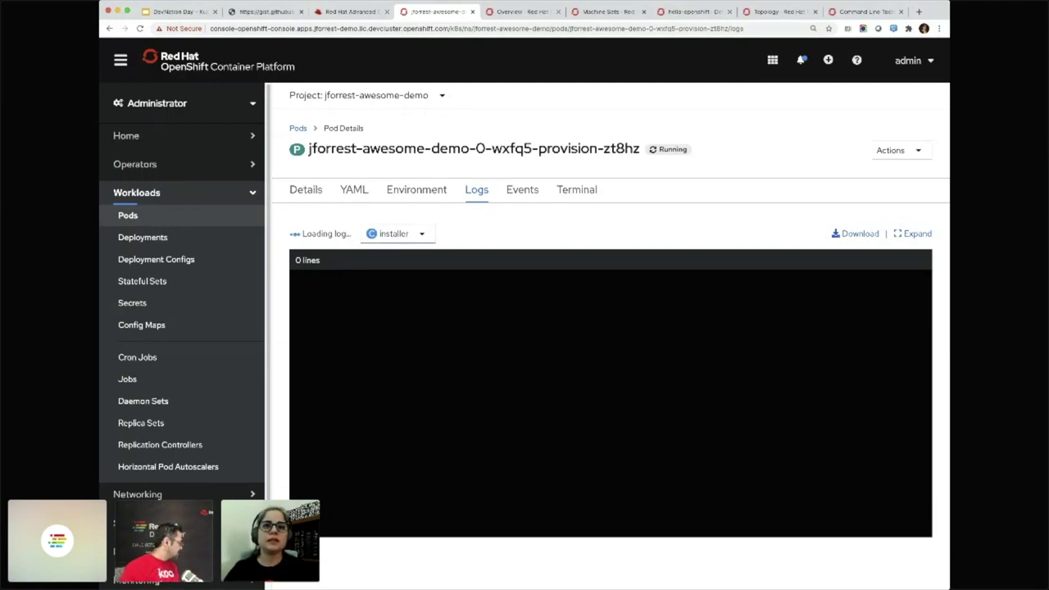
{"action": "left_click", "coordinate": [398, 234]}
Load the hive container log, resume live streaming, and close the logs tab
{"action": "left_click", "coordinate": [392, 305]}
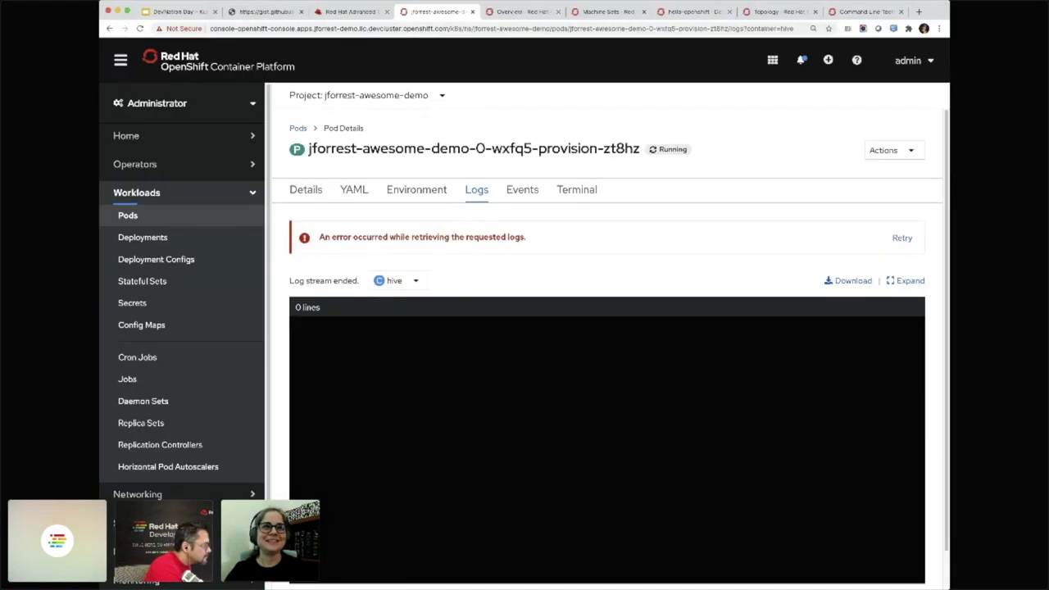
{"action": "left_click", "coordinate": [139, 28]}
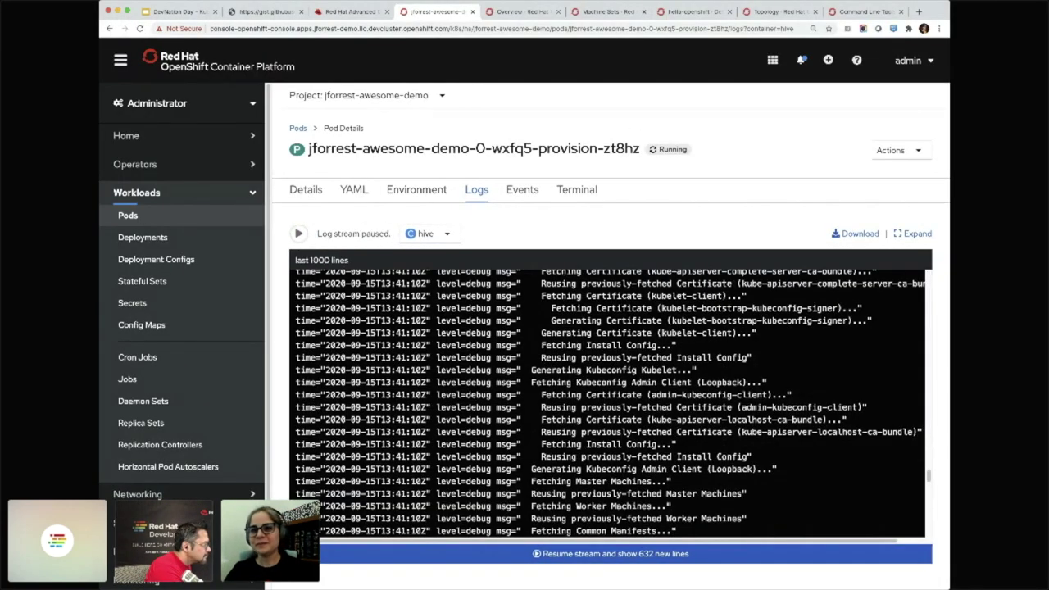
{"action": "left_click", "coordinate": [648, 553]}
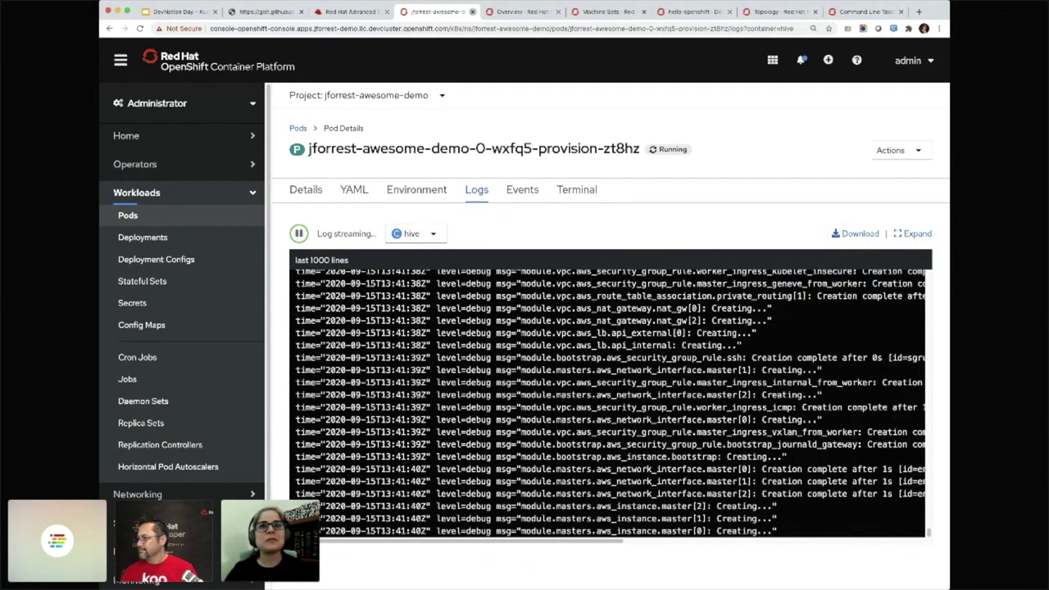
{"action": "key", "text": "super+w"}
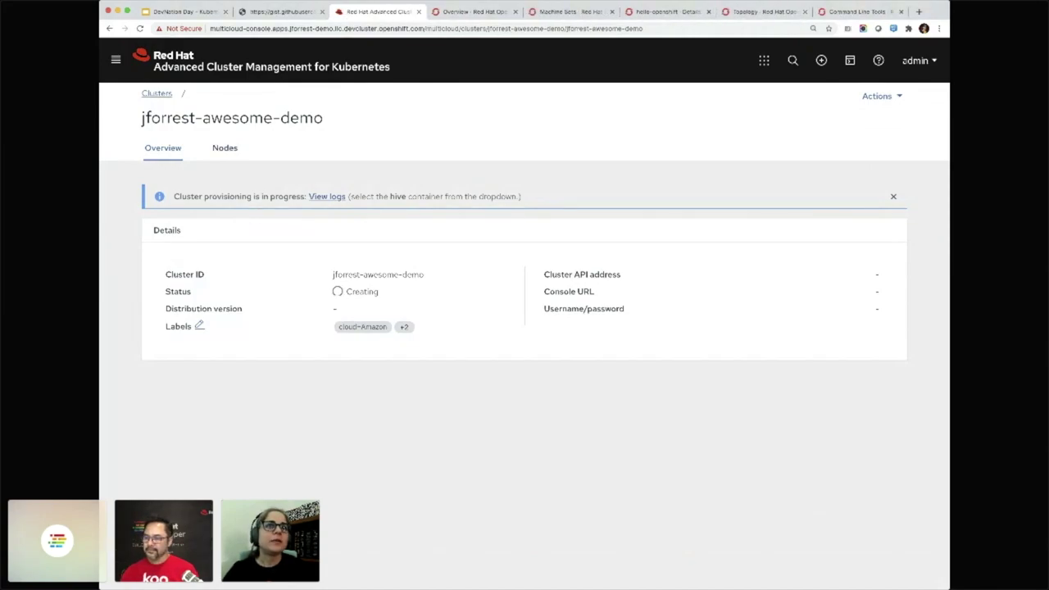
{"action": "left_click", "coordinate": [156, 93]}
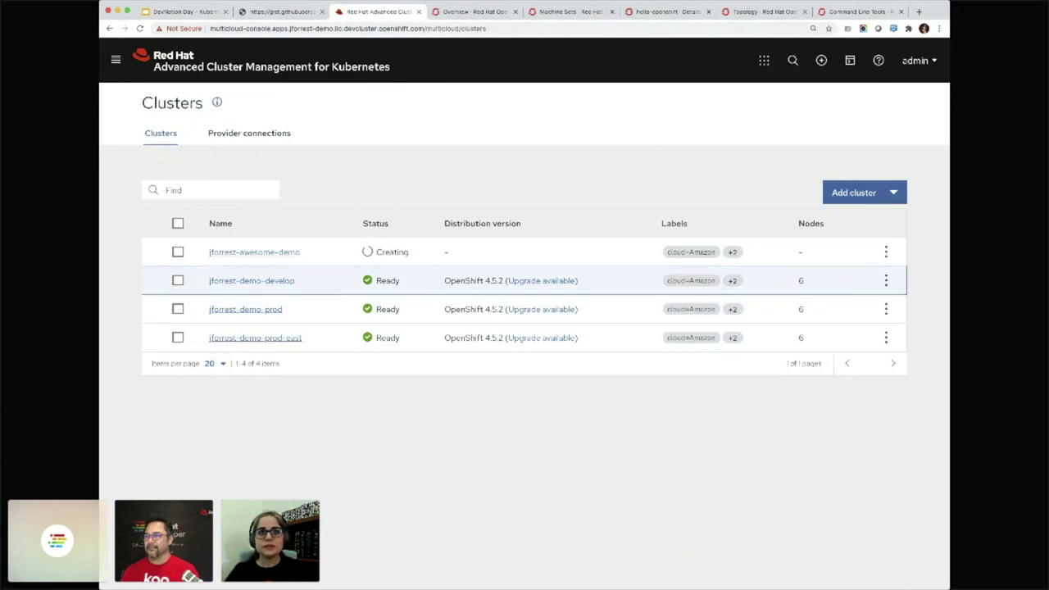
Upgrade jforrest-demo-prod to 4.5.8 and open its OpenShift web console
{"action": "left_click", "coordinate": [541, 309]}
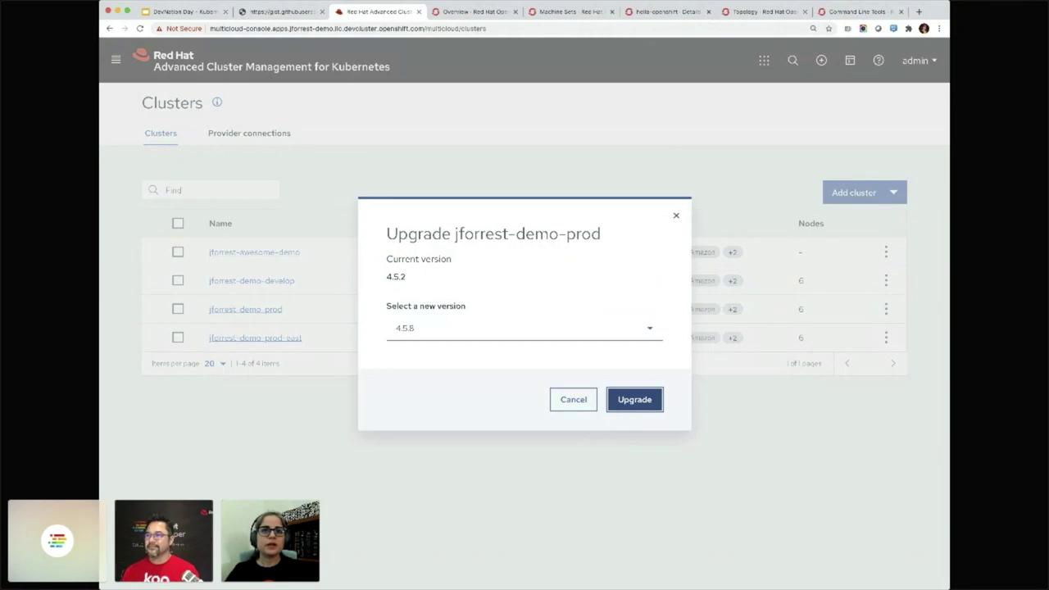
{"action": "left_click", "coordinate": [524, 328]}
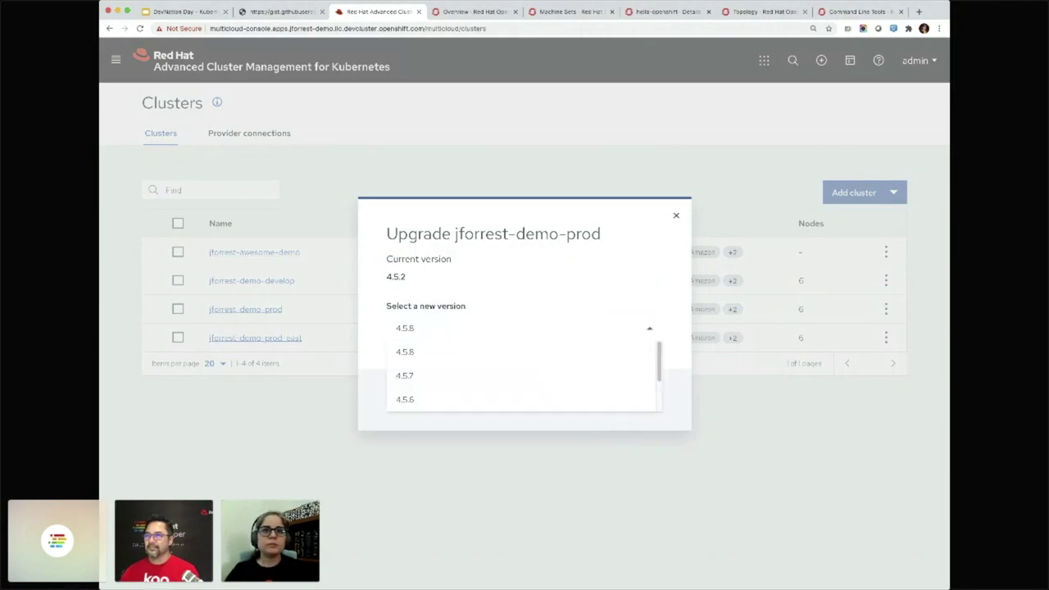
{"action": "key", "text": "Escape"}
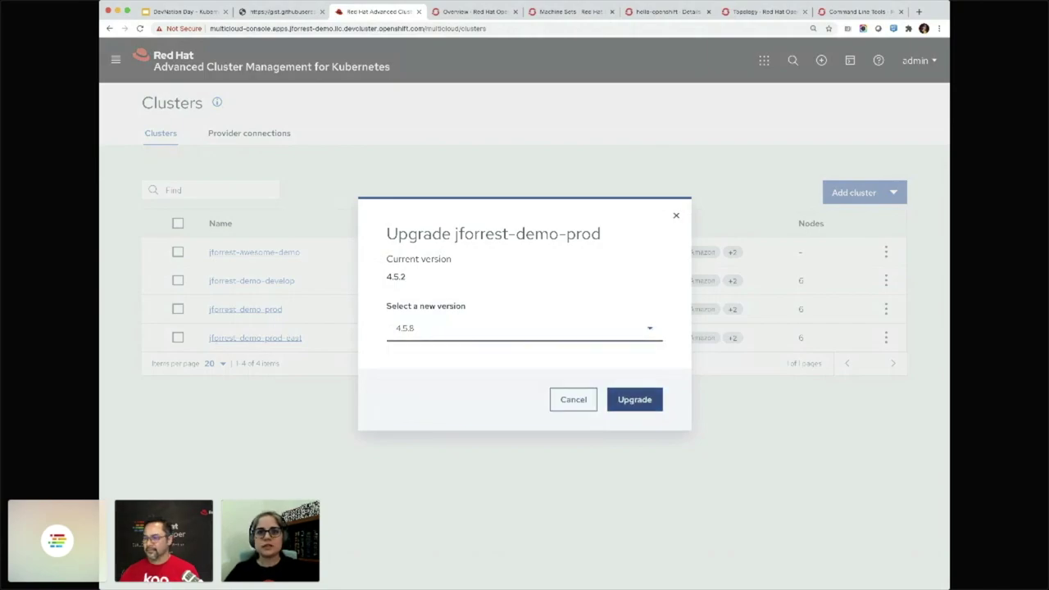
{"action": "left_click", "coordinate": [635, 399]}
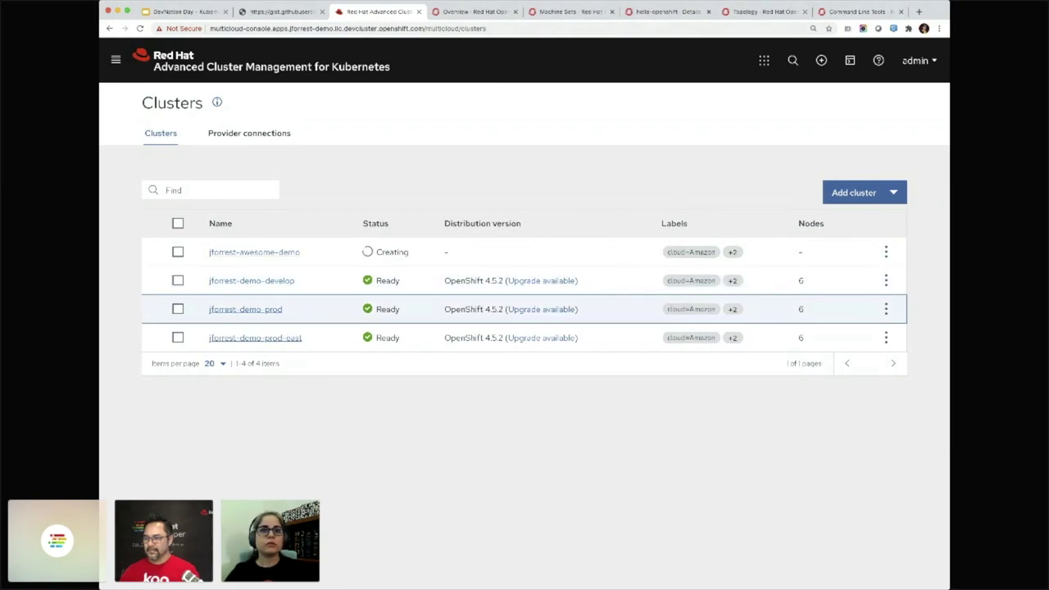
{"action": "left_click", "coordinate": [245, 309]}
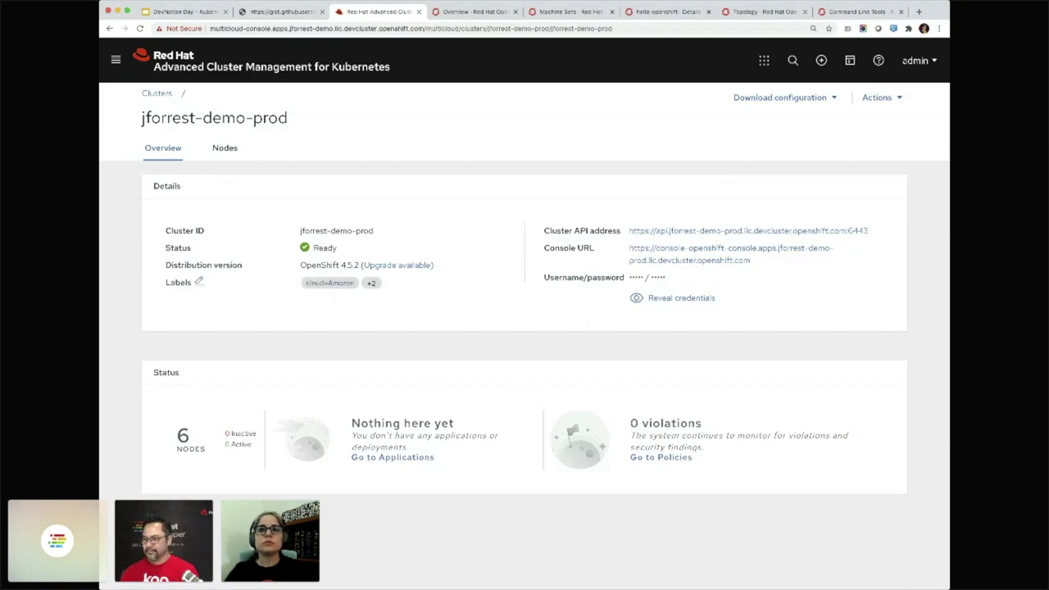
{"action": "left_click", "coordinate": [689, 247]}
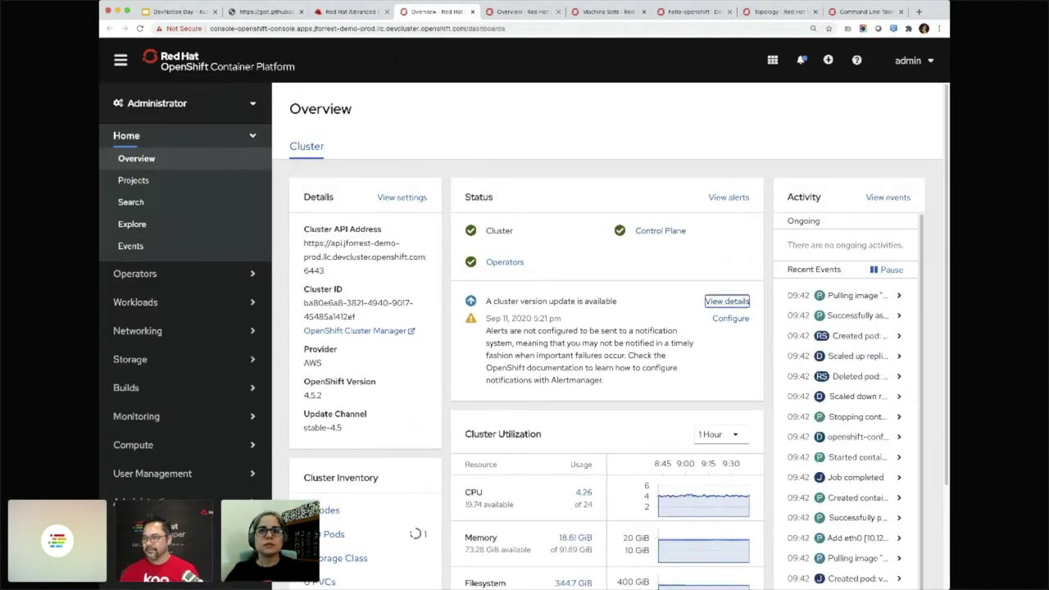
Review the update details, cancel the Update Cluster dialog, and show operator status
{"action": "left_click", "coordinate": [726, 301]}
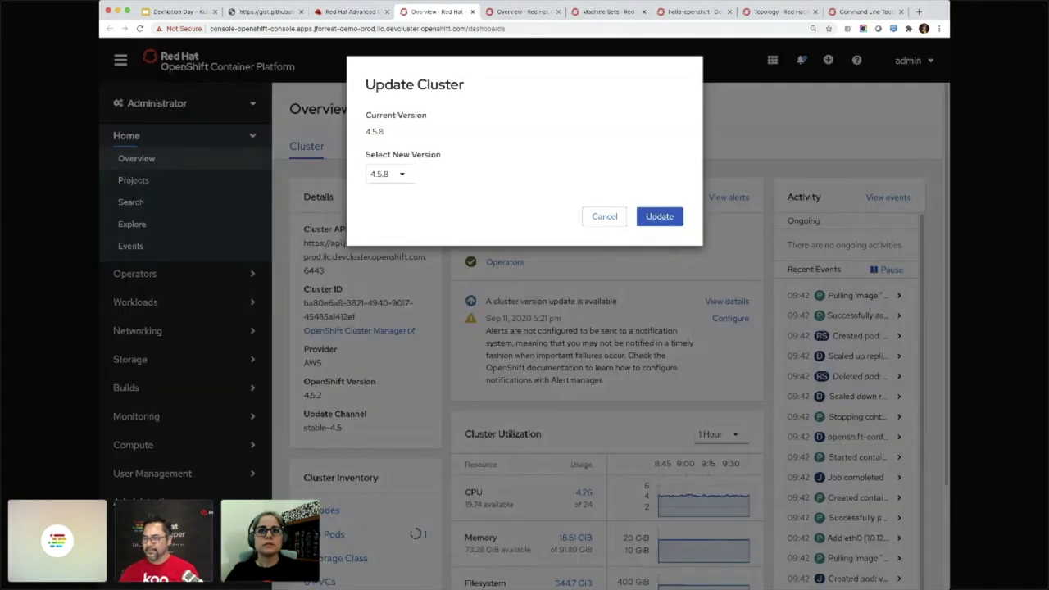
{"action": "left_click", "coordinate": [660, 216]}
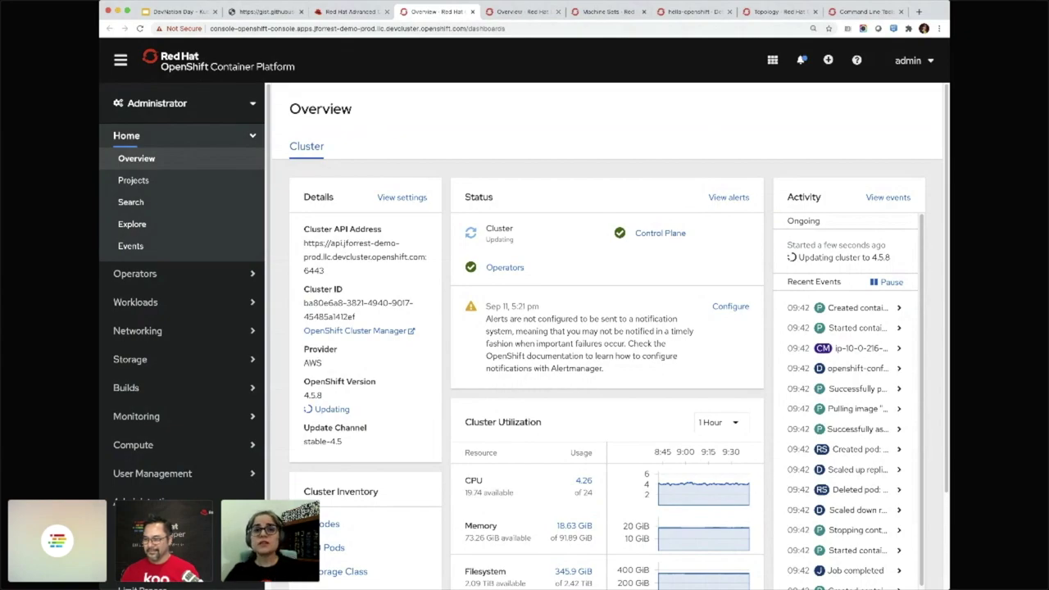
{"action": "left_click", "coordinate": [505, 267]}
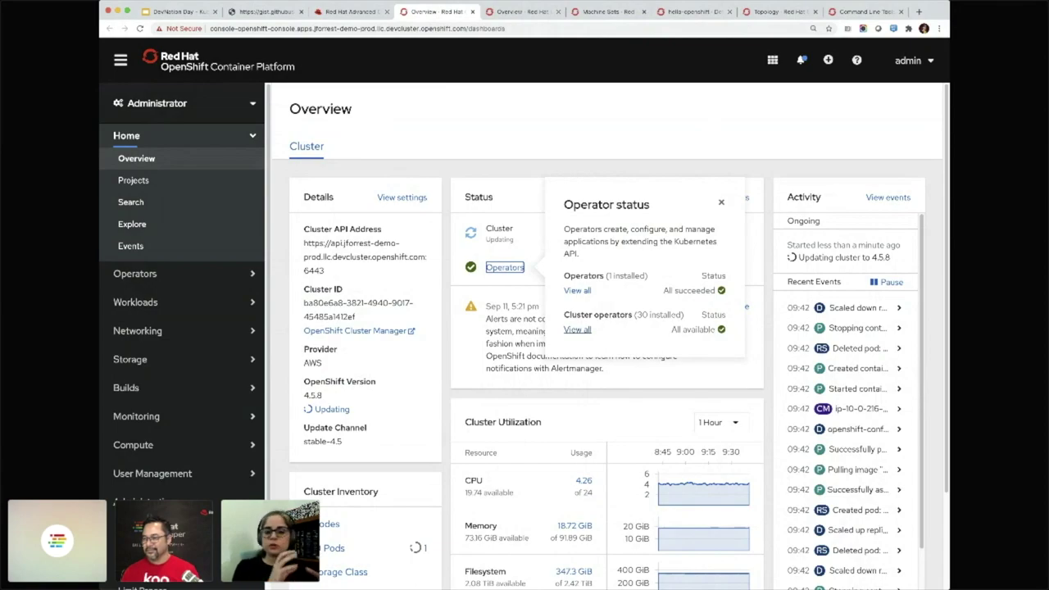
Review all cluster operators' versions and open the Updating etcd operator's details
{"action": "left_click", "coordinate": [577, 329]}
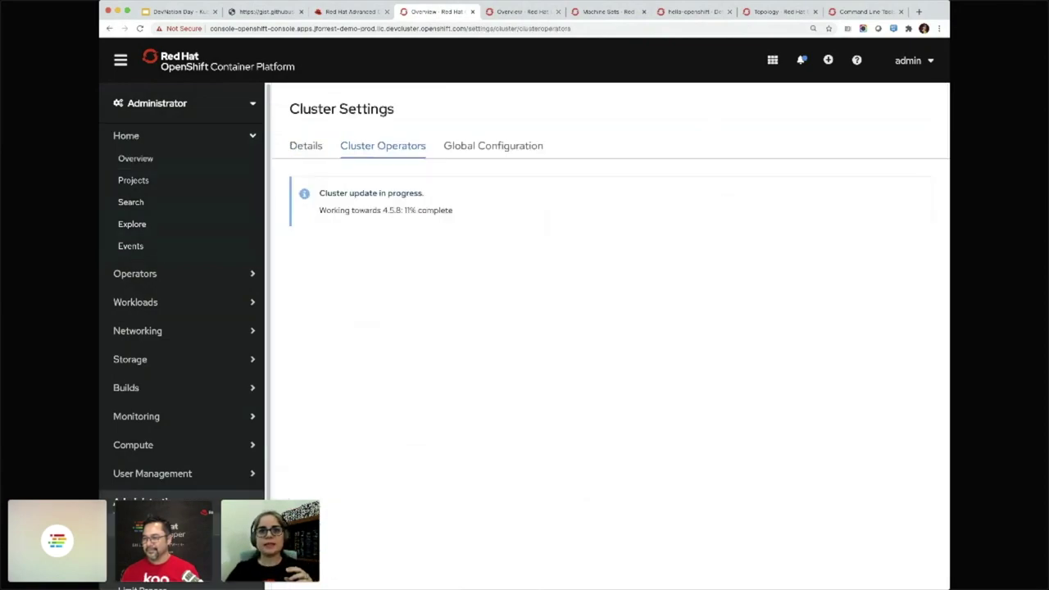
{"action": "scroll", "coordinate": [606, 369], "scroll_direction": "down", "scroll_amount": 5}
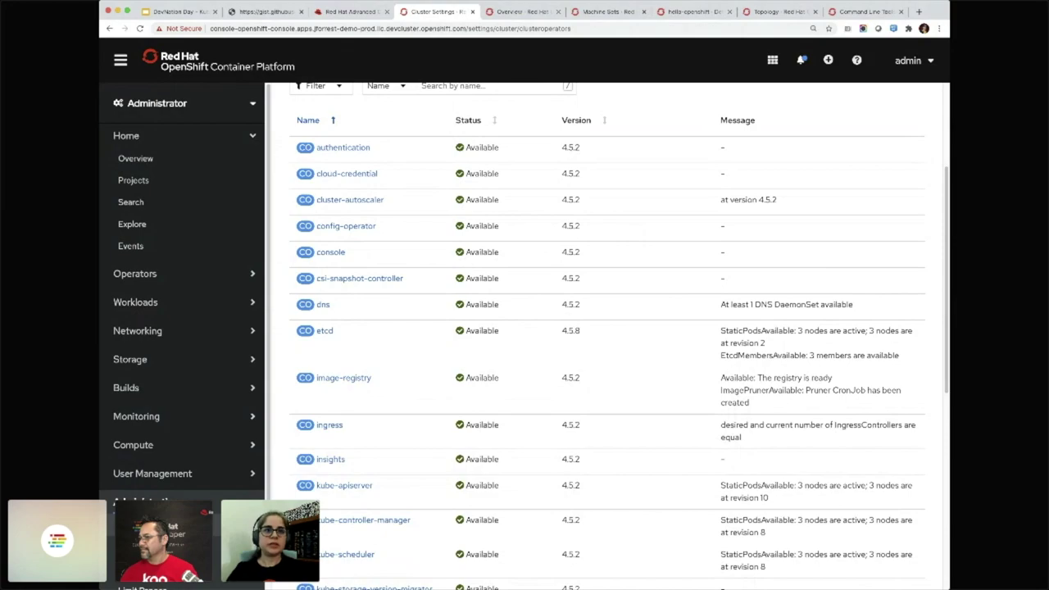
{"action": "scroll", "coordinate": [494, 252], "scroll_direction": "up", "scroll_amount": 3}
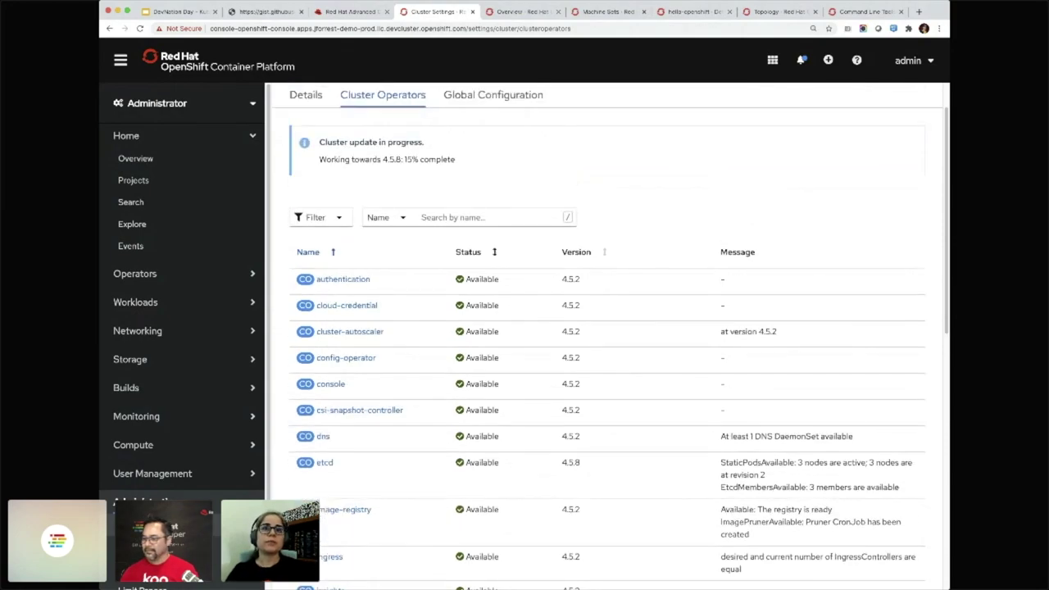
{"action": "scroll", "coordinate": [494, 252], "scroll_direction": "up", "scroll_amount": 1}
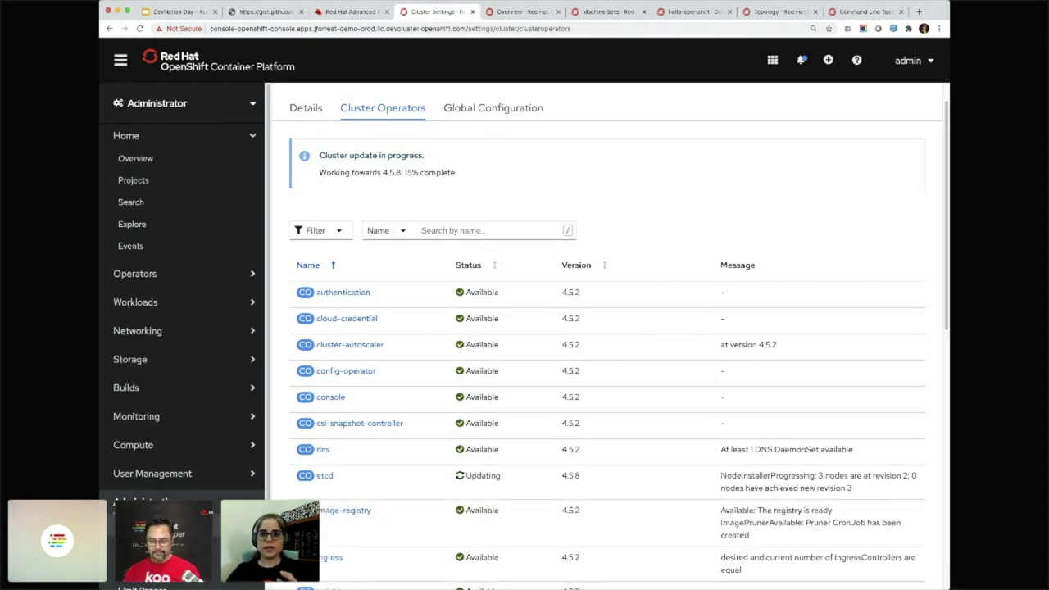
{"action": "double_click", "coordinate": [483, 475]}
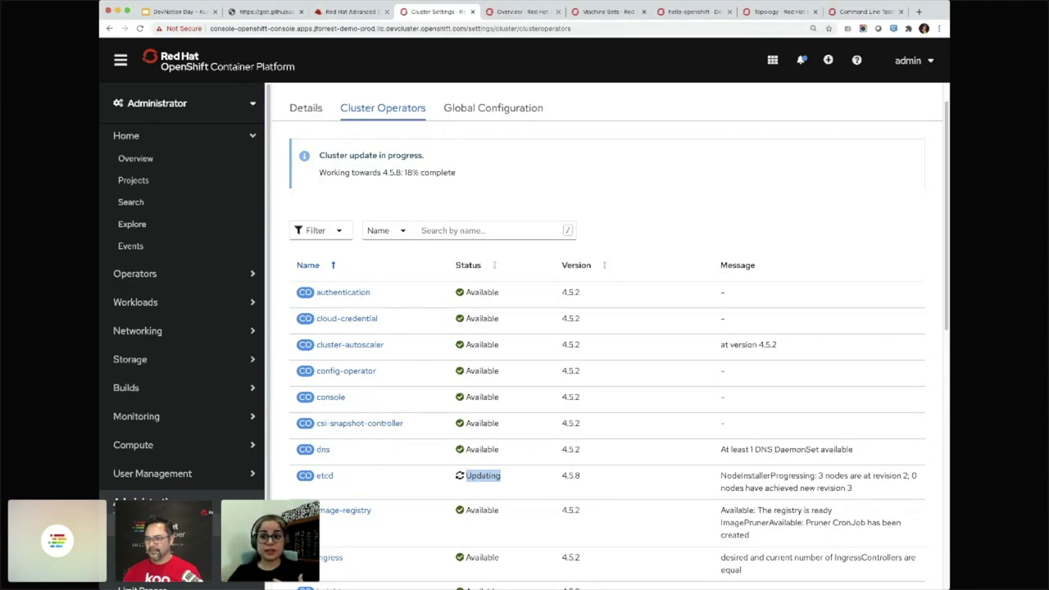
{"action": "left_click", "coordinate": [325, 476]}
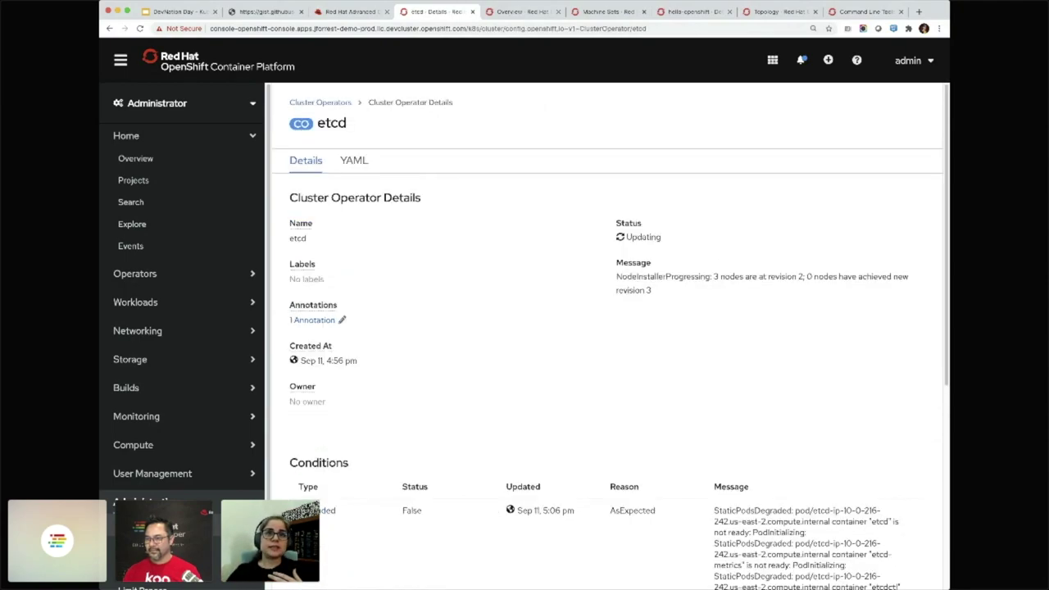
Read through etcd's Conditions table, then return to the Cluster Operators list
{"action": "scroll", "coordinate": [610, 337], "scroll_direction": "down", "scroll_amount": 1}
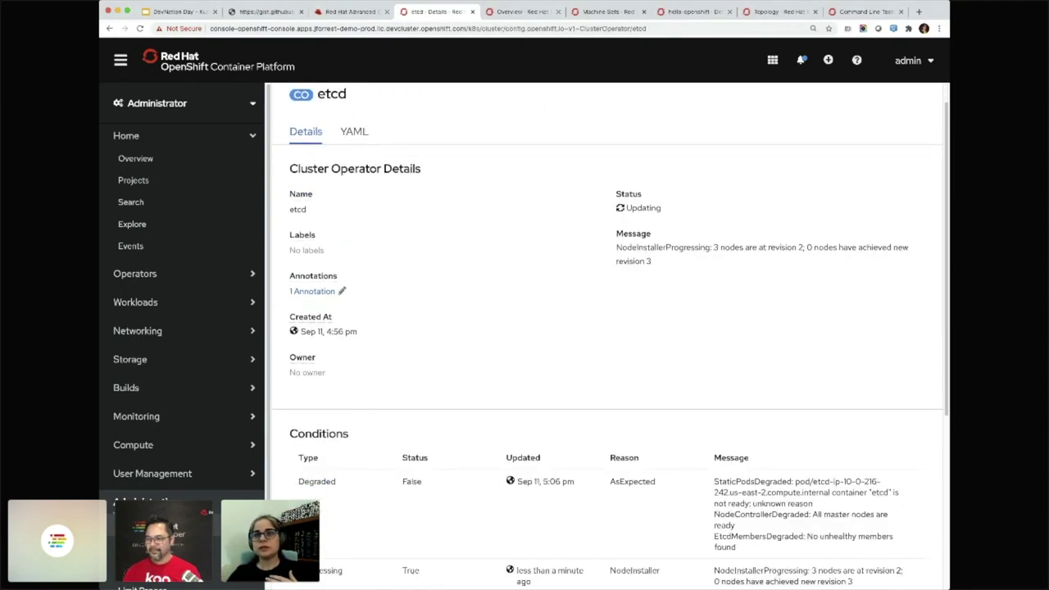
{"action": "scroll", "coordinate": [611, 334], "scroll_direction": "down", "scroll_amount": 2}
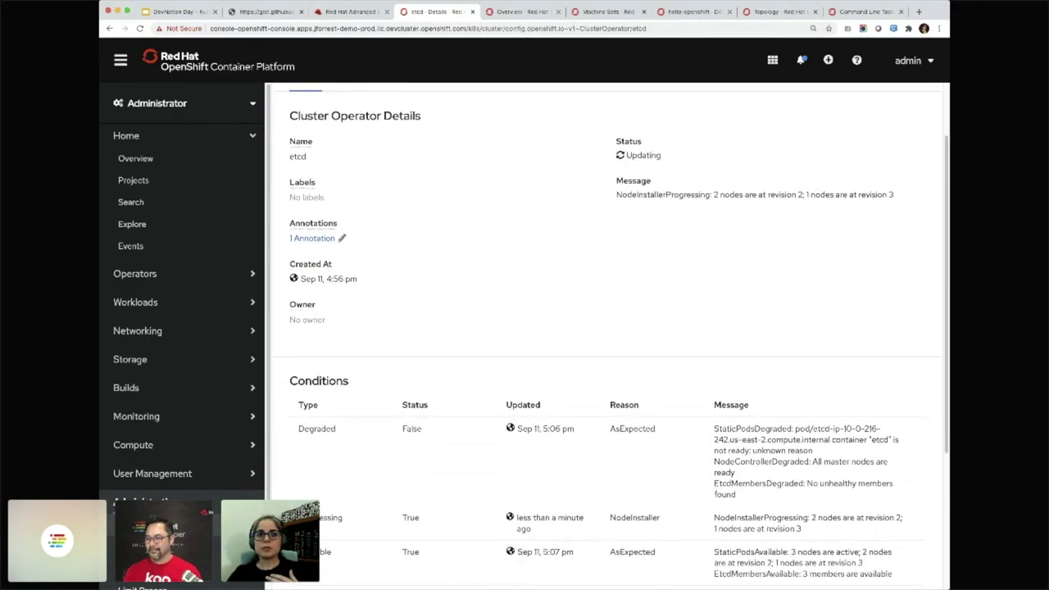
{"action": "scroll", "coordinate": [611, 334], "scroll_direction": "down", "scroll_amount": 1}
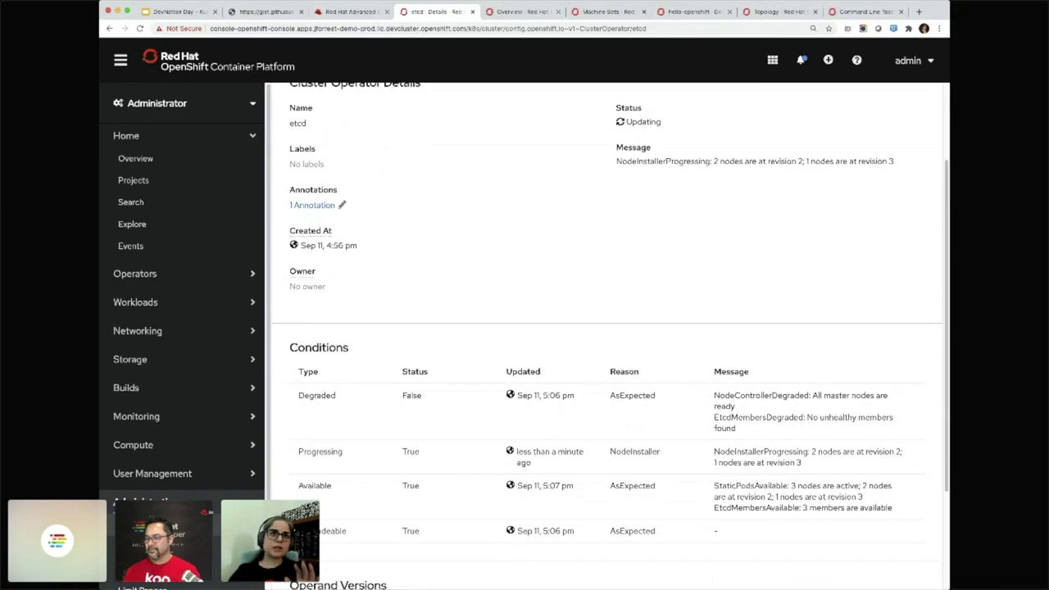
{"action": "scroll", "coordinate": [606, 335], "scroll_direction": "up", "scroll_amount": 3}
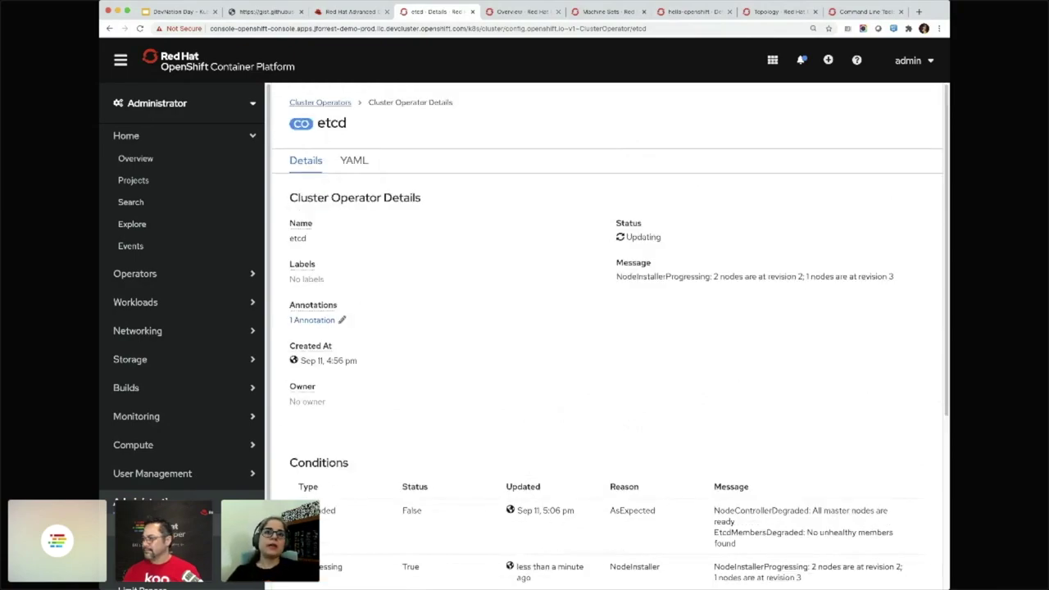
{"action": "left_click", "coordinate": [319, 103]}
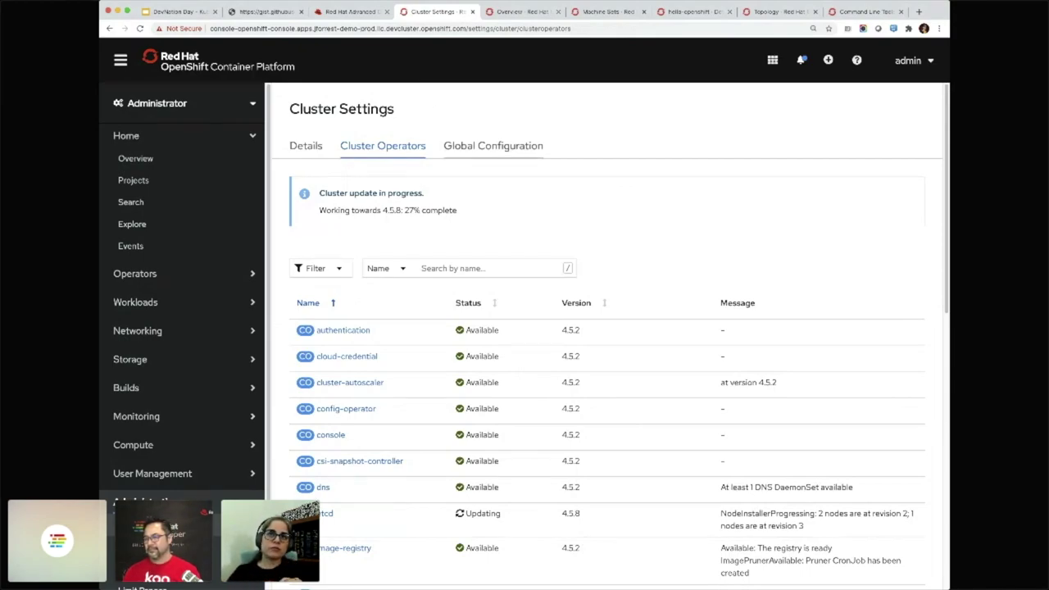
From the Global Configuration tab, open the Alertmanager configuration resource
{"action": "left_click", "coordinate": [492, 145]}
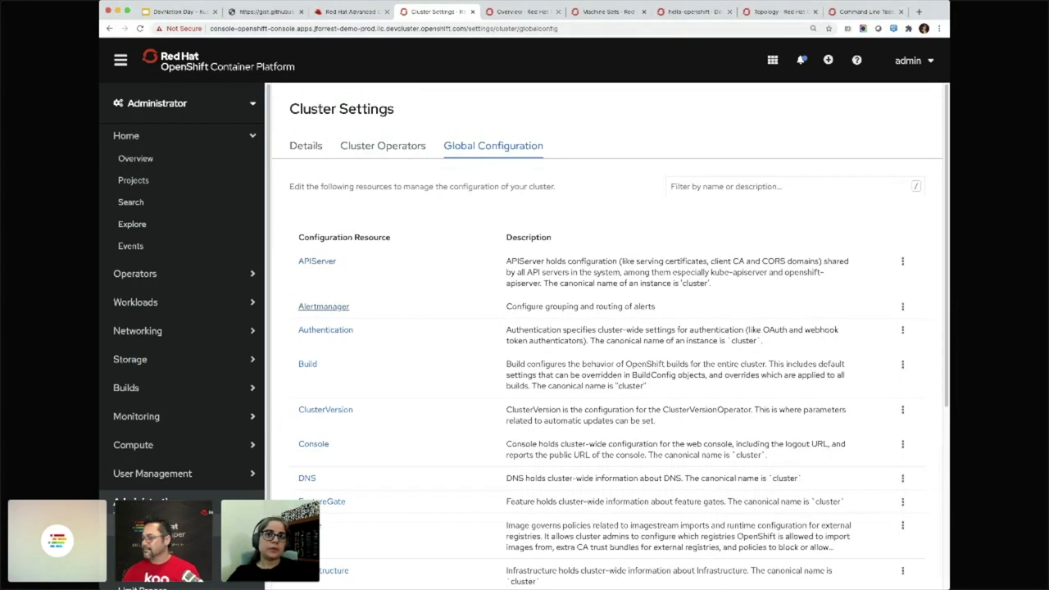
{"action": "left_click", "coordinate": [323, 305]}
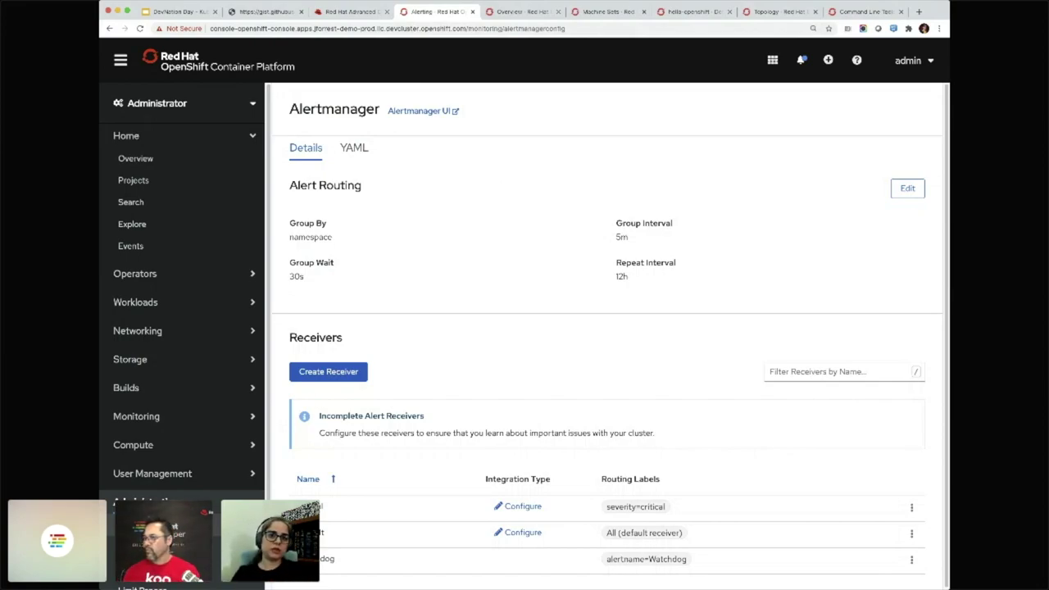
Start a new Slack alert receiver, then abandon it for the Monitoring > Metrics page
{"action": "left_click", "coordinate": [328, 371]}
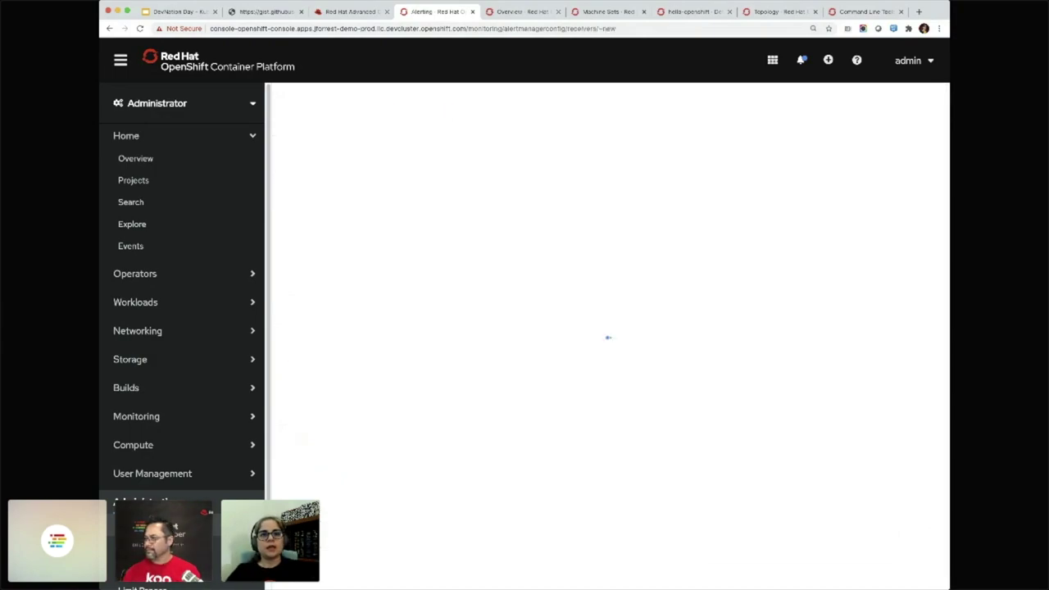
{"action": "left_click", "coordinate": [463, 202]}
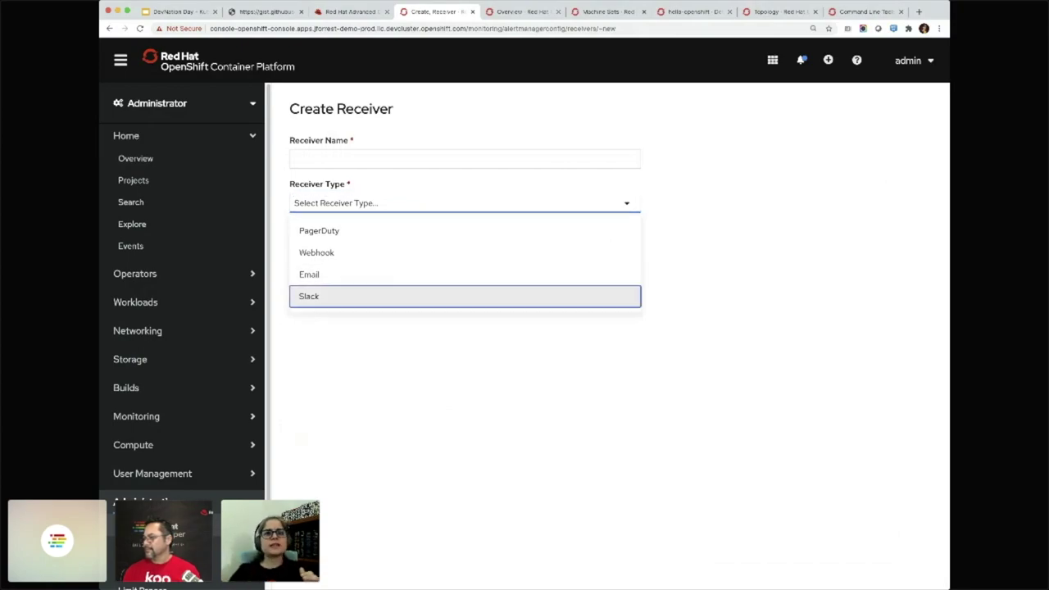
{"action": "left_click", "coordinate": [309, 295]}
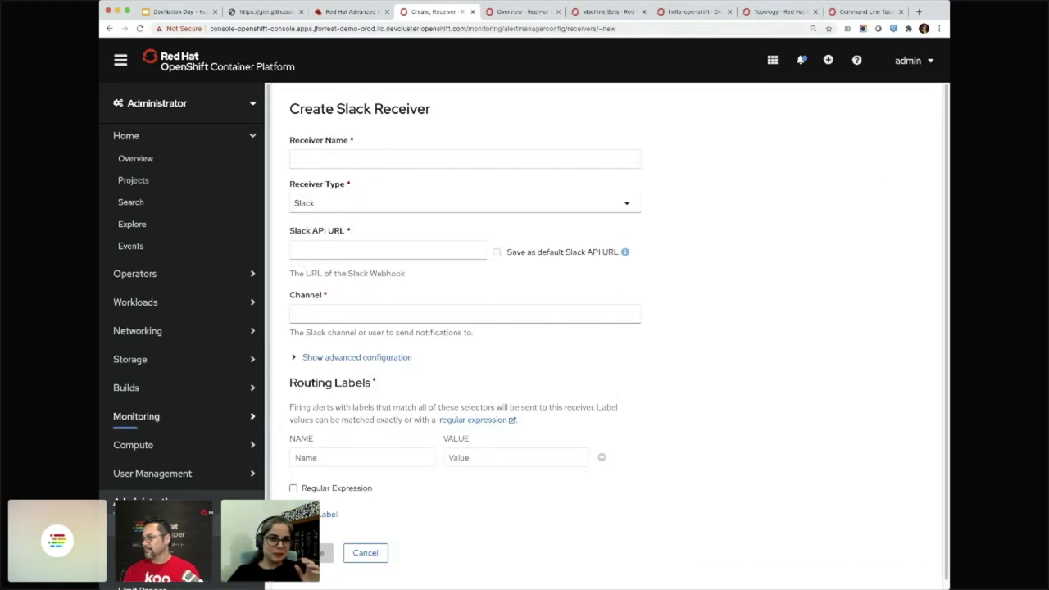
{"action": "left_click", "coordinate": [136, 416]}
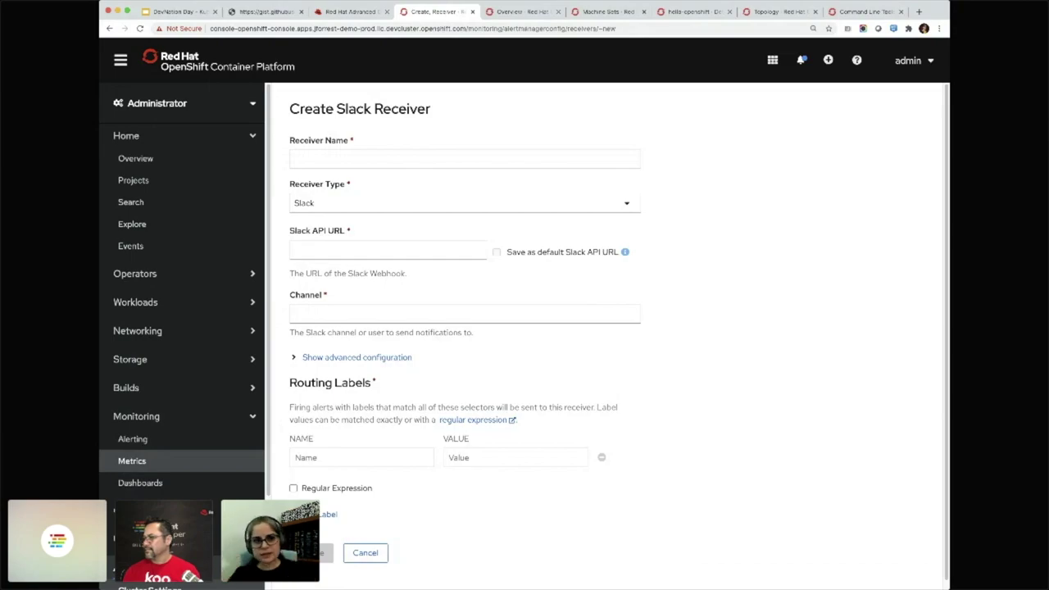
{"action": "left_click", "coordinate": [132, 460]}
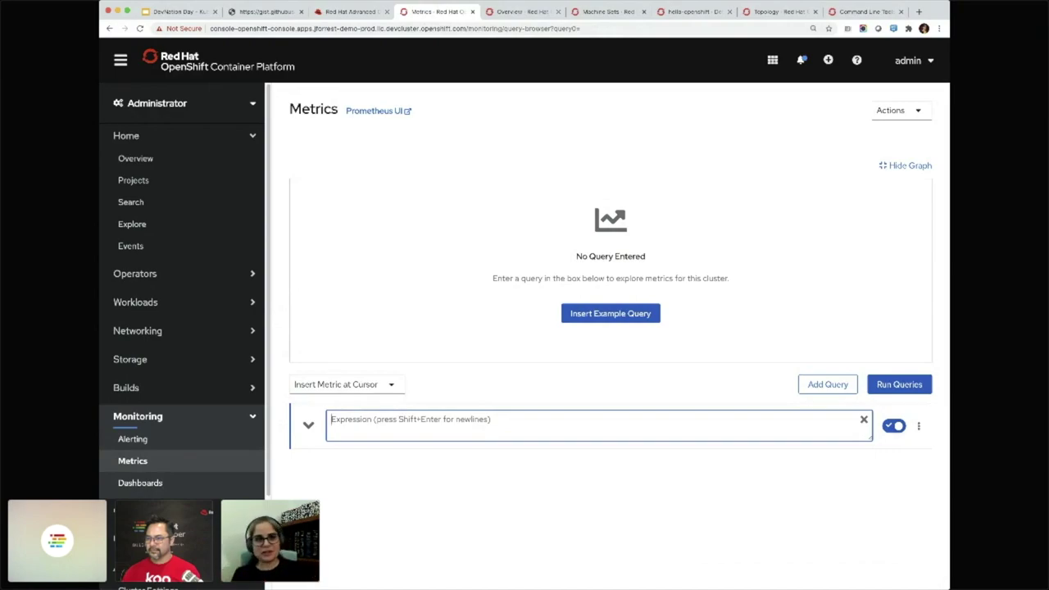
Graph node_filesystem_free_bytes, then bring up the etcd monitoring dashboard showing 3 members Up
{"action": "type", "text": "nodefilesystem"}
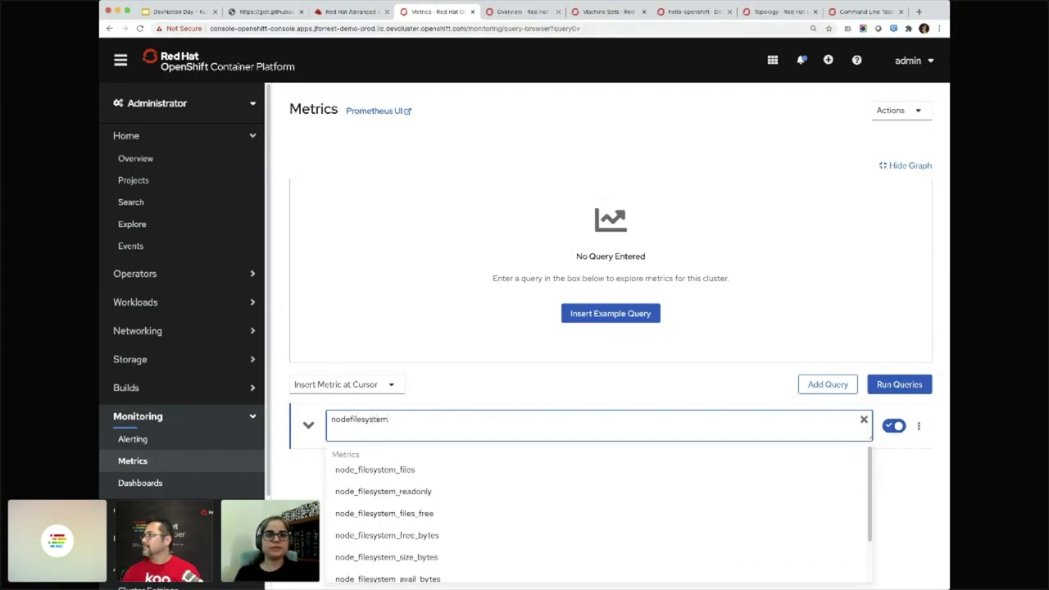
{"action": "key", "text": "Down"}
{"action": "key", "text": "Down"}
{"action": "key", "text": "Down"}
{"action": "key", "text": "Down"}
{"action": "key", "text": "Return"}
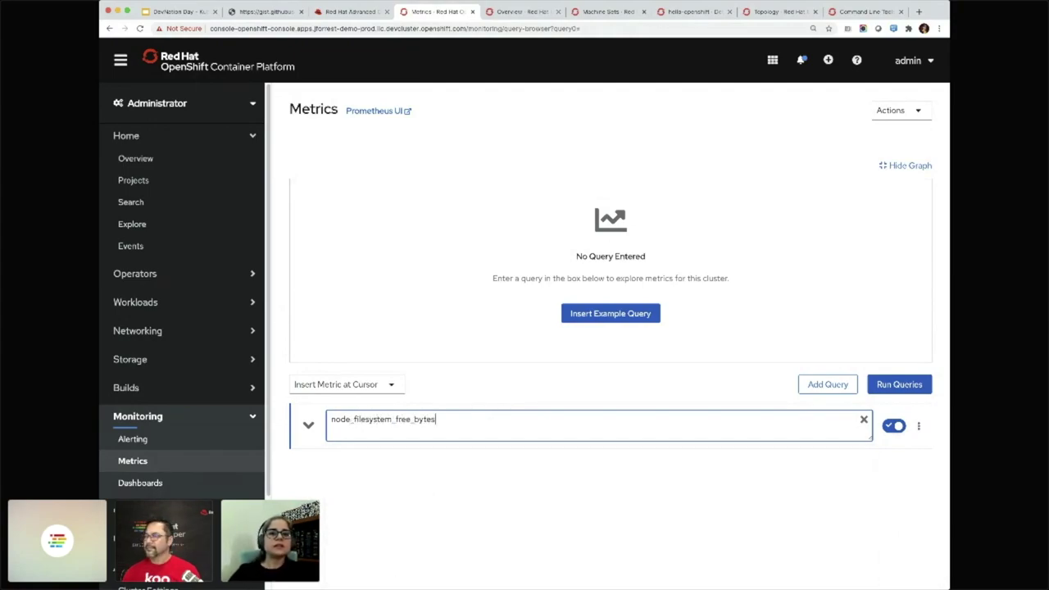
{"action": "key", "text": "Return"}
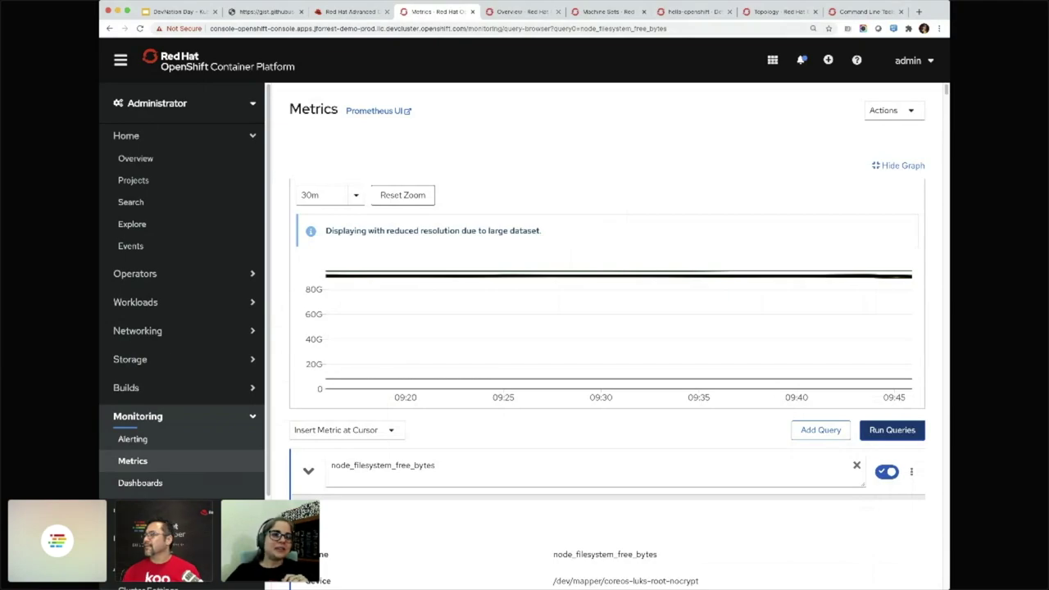
{"action": "left_click", "coordinate": [140, 483]}
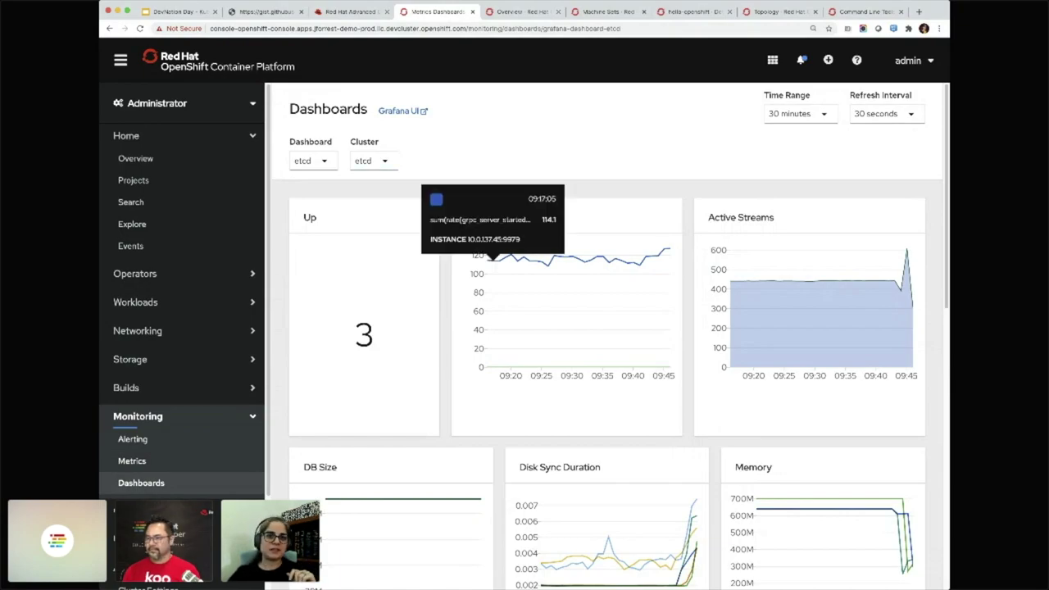
Show Namespace (Pods) compute usage for openshift-kube-apiserver, then return to the Overview updating to 4.5.8
{"action": "left_click", "coordinate": [311, 160]}
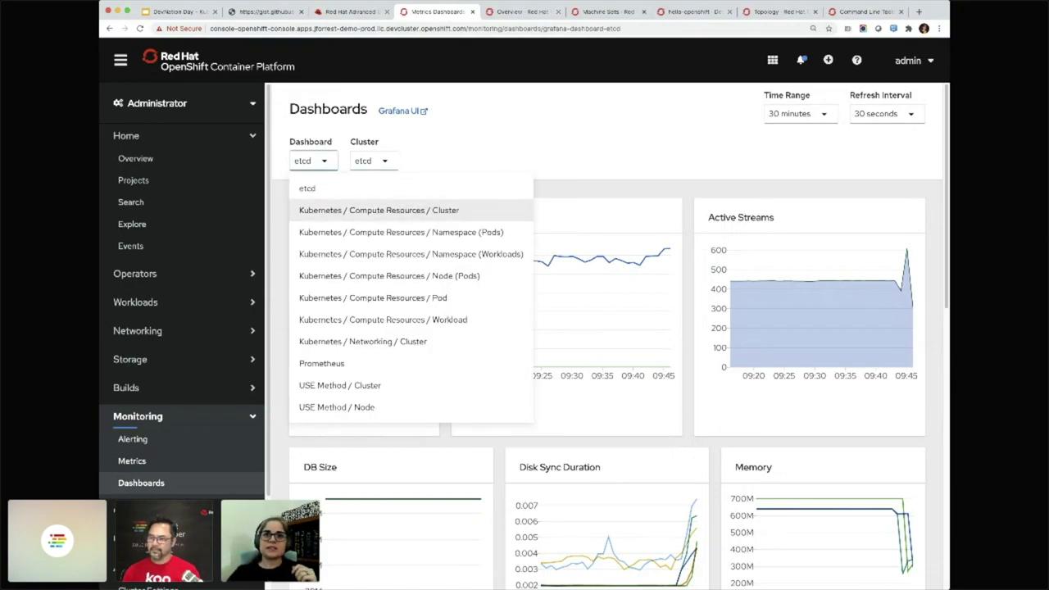
{"action": "left_click", "coordinate": [401, 232]}
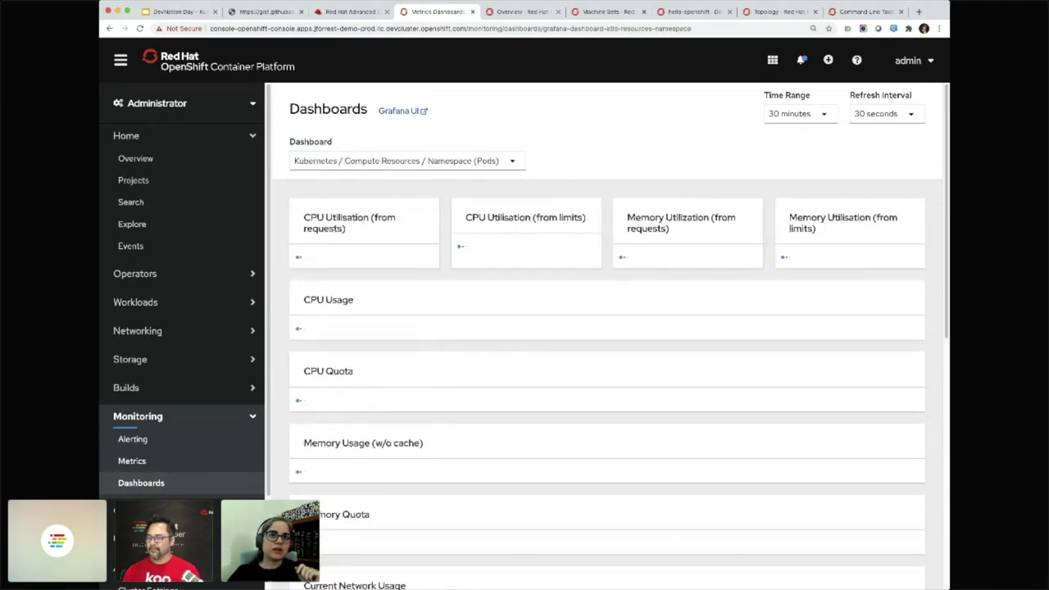
{"action": "left_click", "coordinate": [616, 161]}
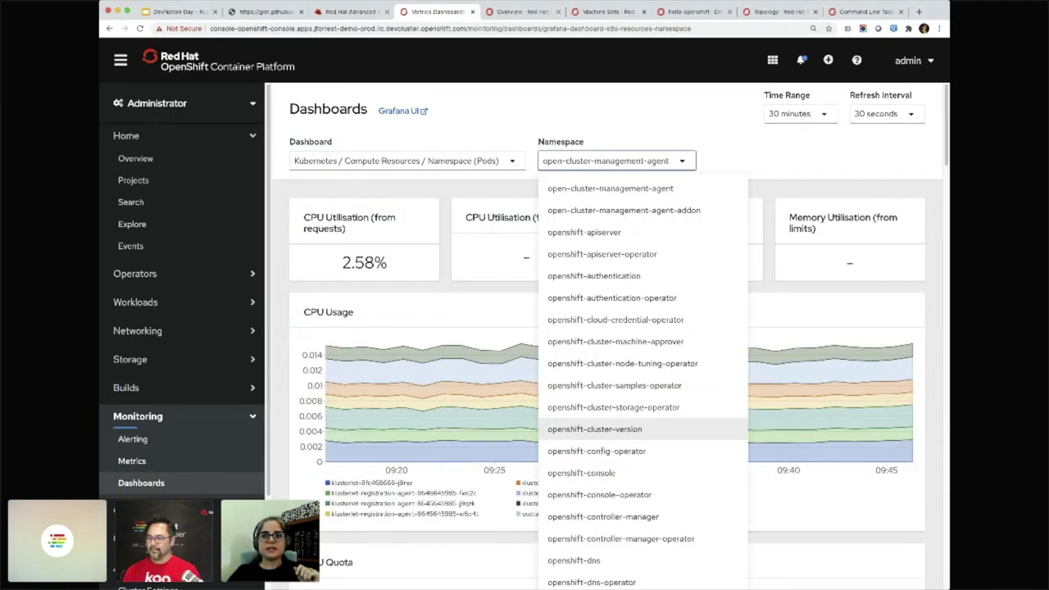
{"action": "scroll", "coordinate": [593, 422], "scroll_direction": "down", "scroll_amount": 3}
{"action": "left_click", "coordinate": [595, 548]}
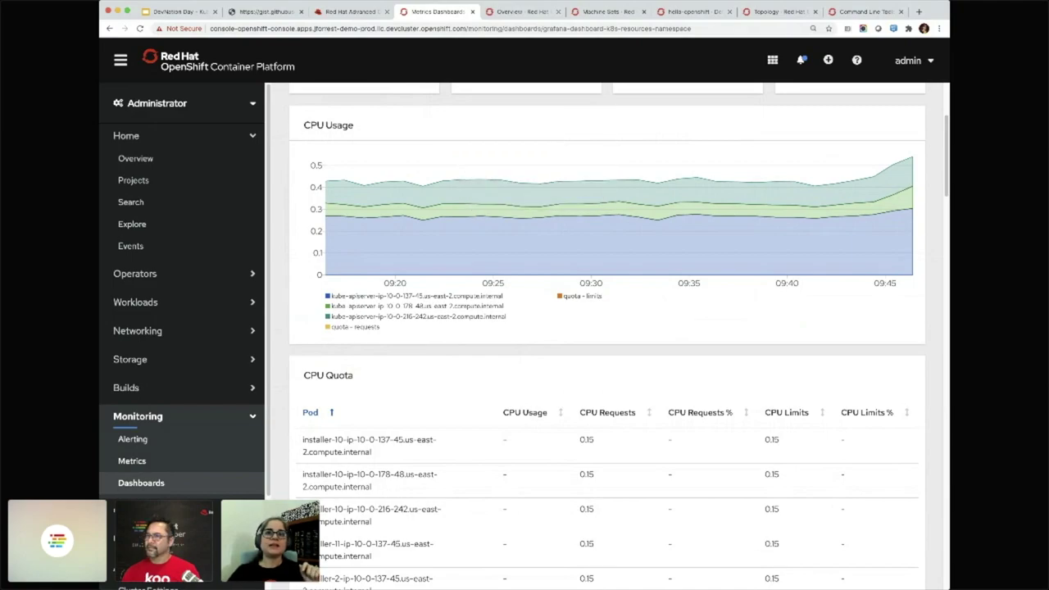
{"action": "key", "text": "ctrl+Tab"}
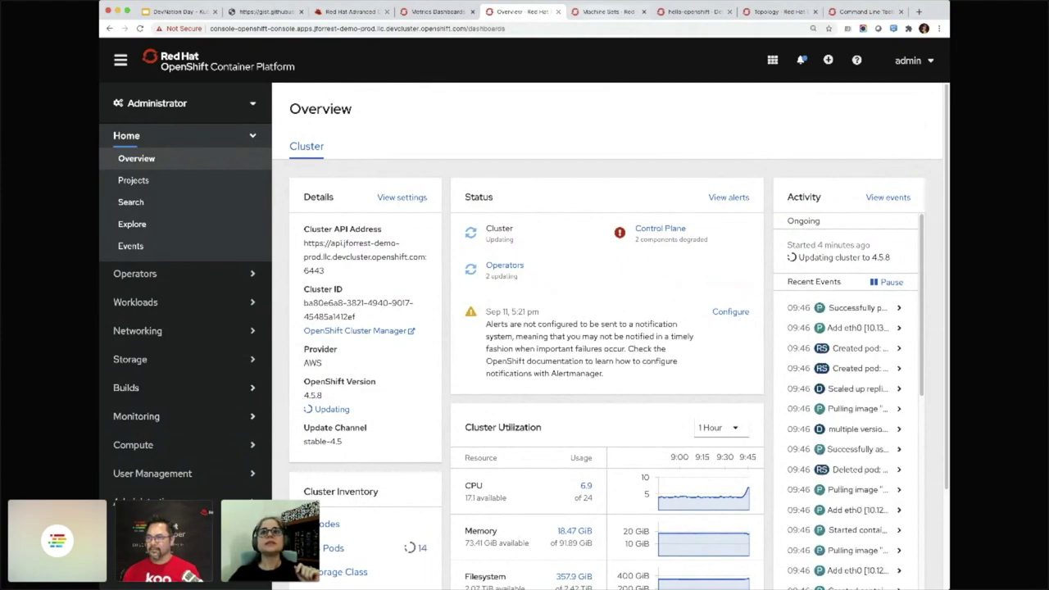
Switch to the browser tab listing the east cluster's three worker machine sets
{"action": "key", "text": "ctrl+Tab"}
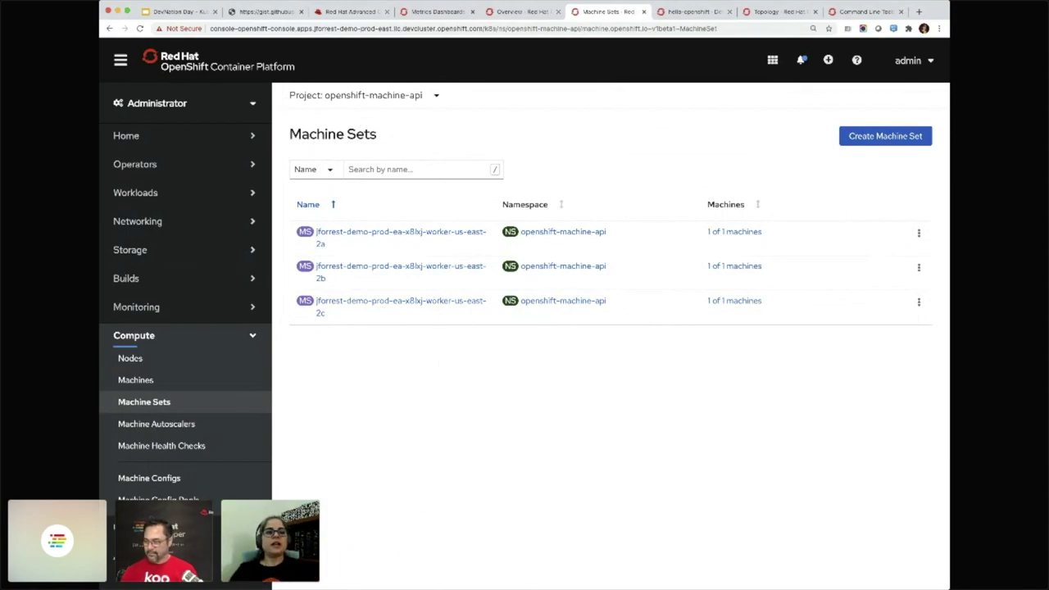
View the worker-us-east-2a machine autoscaler's YAML, which allows 1–3 replicas
{"action": "left_click", "coordinate": [155, 424]}
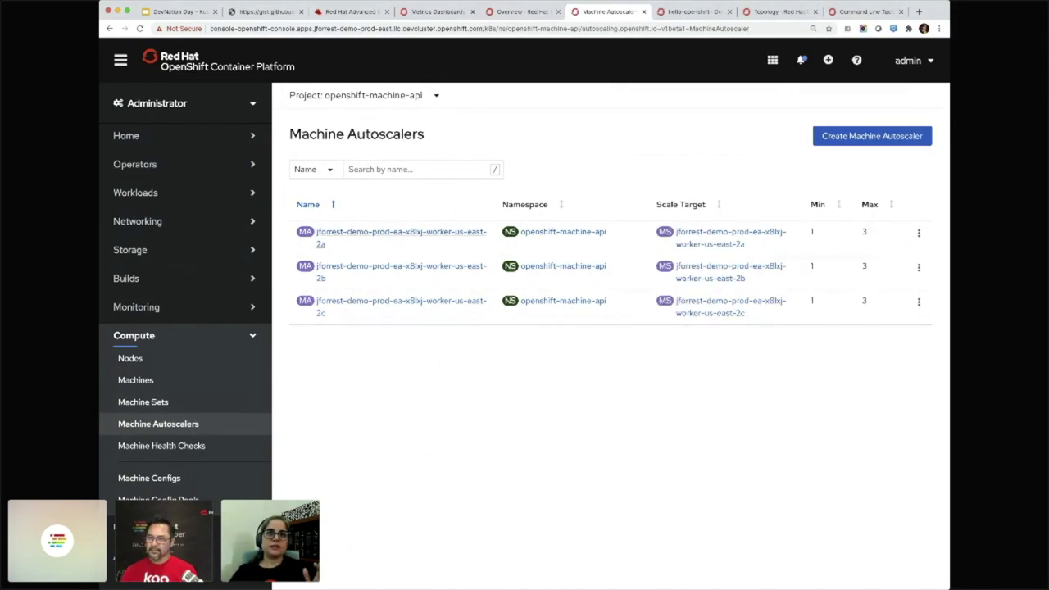
{"action": "left_click", "coordinate": [401, 232]}
{"action": "left_click", "coordinate": [354, 189]}
{"action": "scroll", "coordinate": [610, 391], "scroll_direction": "down", "scroll_amount": 5}
Leave the autoscaler YAML unchanged and go to the Home > Search page
{"action": "mouse_move", "coordinate": [366, 438]}
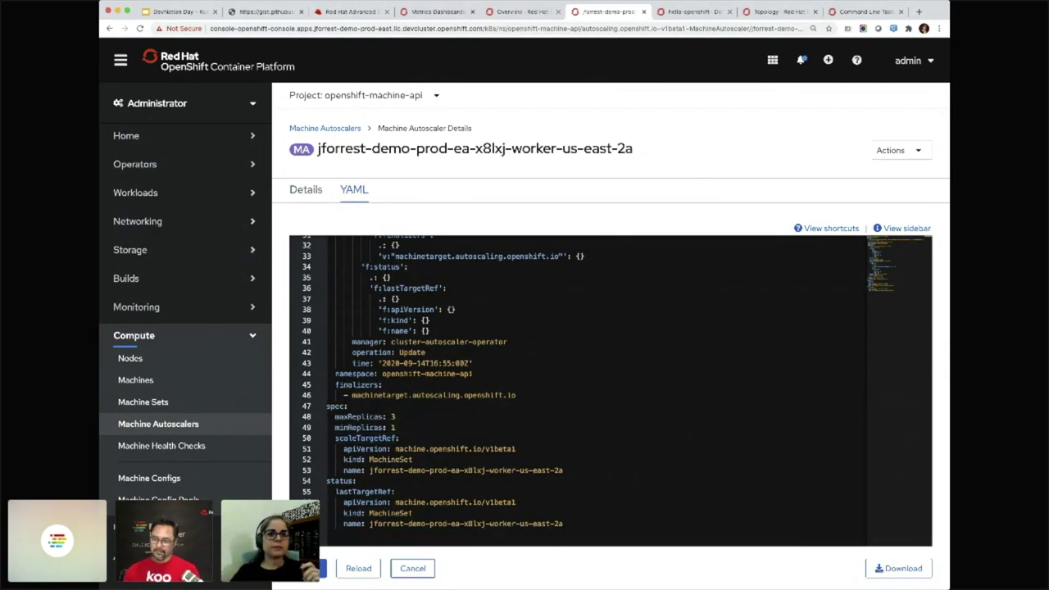
{"action": "left_click", "coordinate": [412, 568]}
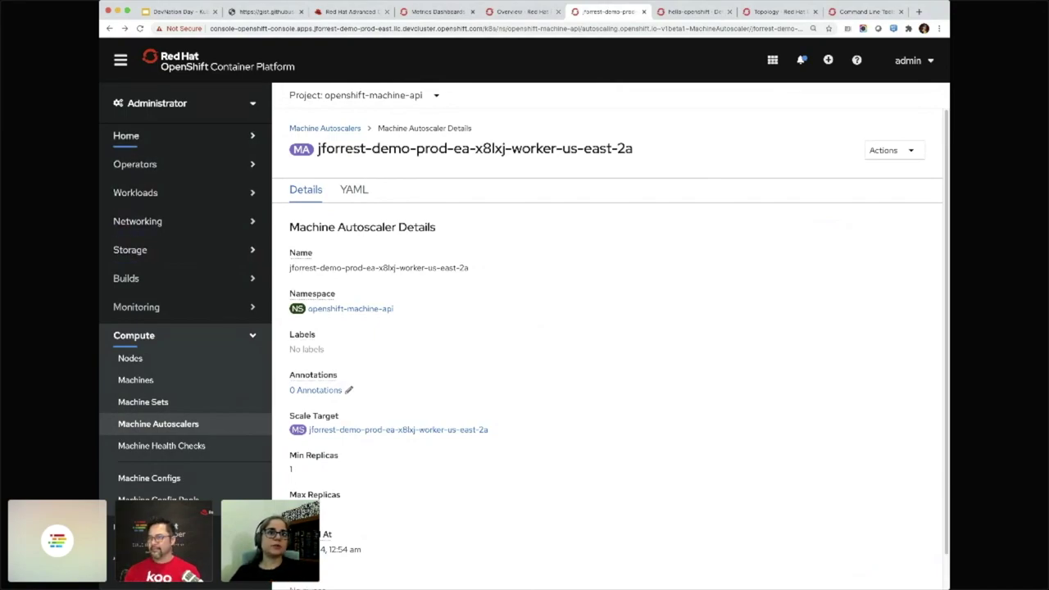
{"action": "left_click", "coordinate": [126, 135]}
{"action": "left_click", "coordinate": [132, 201]}
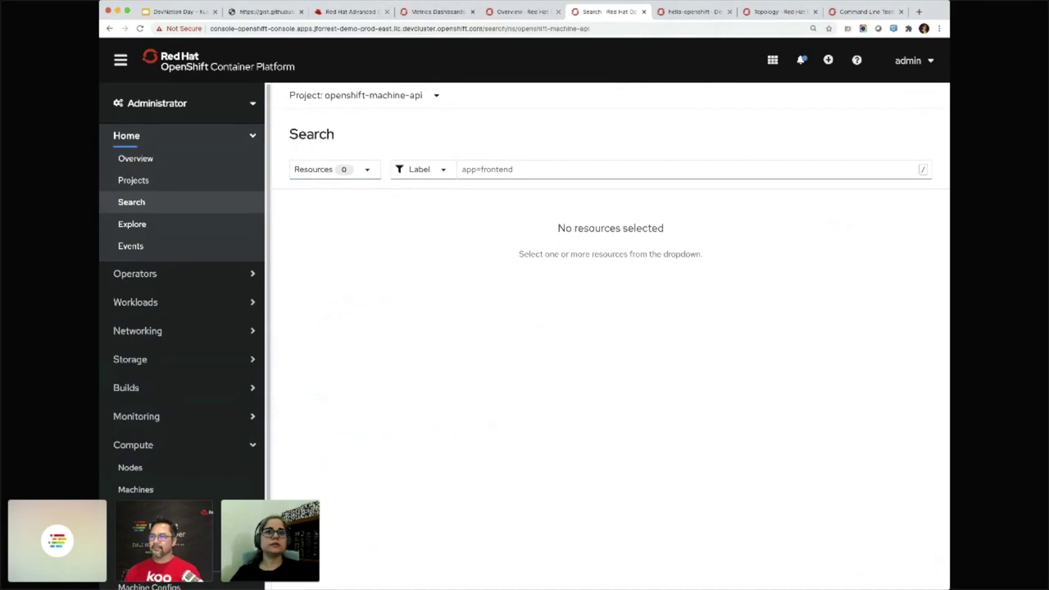
Search for ClusterAutoscaler resources on the Search page
{"action": "left_click", "coordinate": [356, 95]}
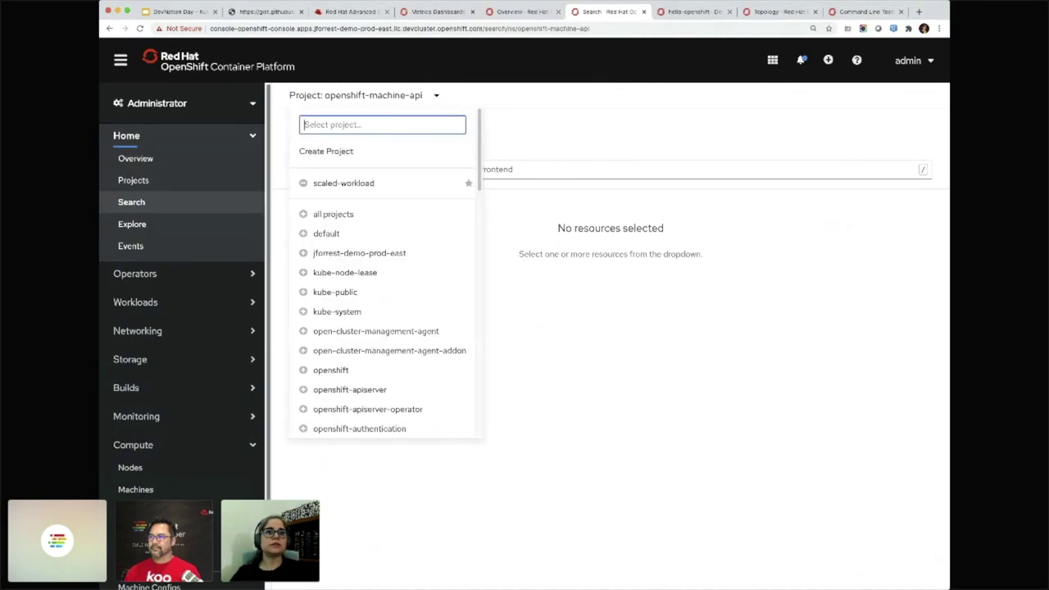
{"action": "key", "text": "Escape"}
{"action": "key", "text": "Return"}
{"action": "type", "text": "cluster"}
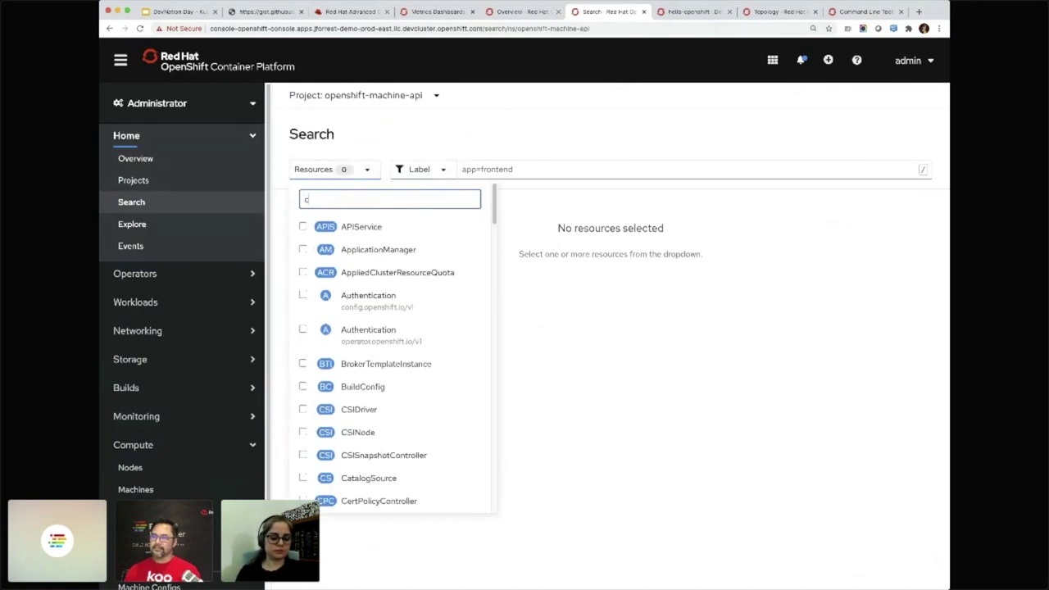
{"action": "key", "text": "Down"}
{"action": "key", "text": "Down"}
{"action": "key", "text": "Return"}
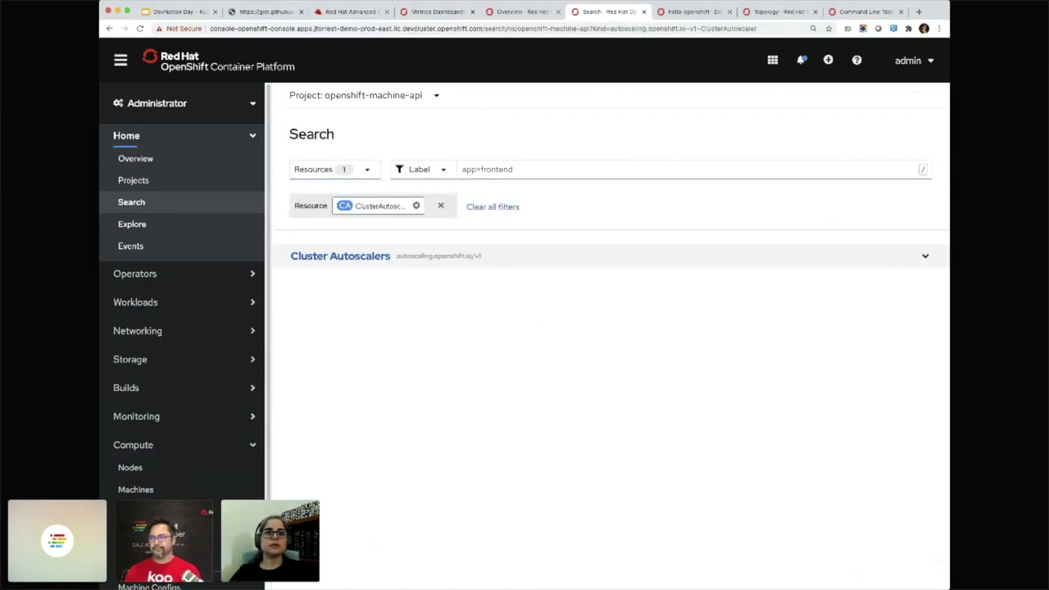
Review the default cluster autoscaler's YAML spec capping nodes at 12, then return to Machine Sets
{"action": "key", "text": "Return"}
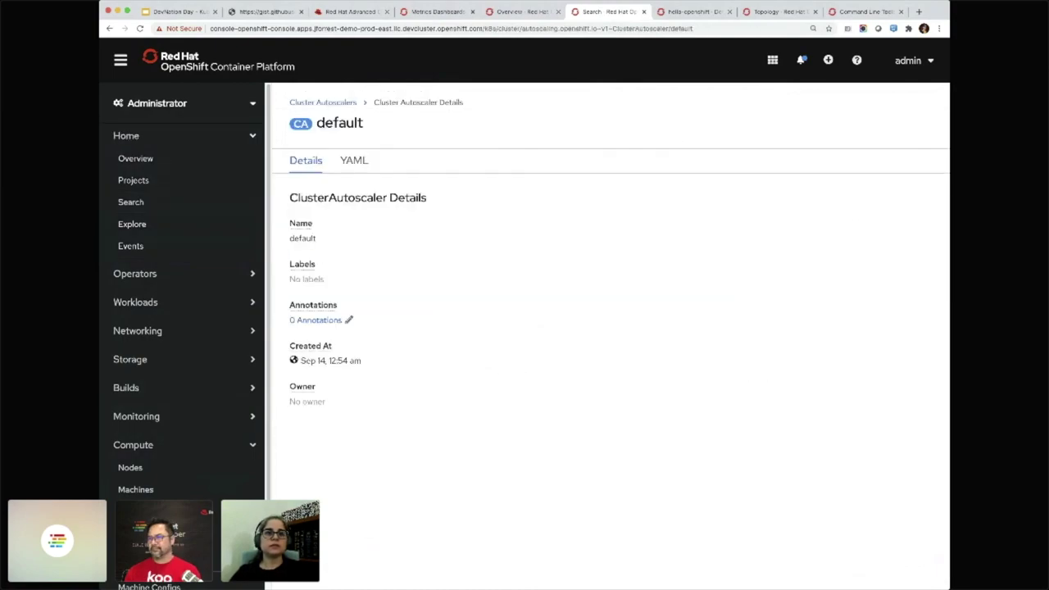
{"action": "key", "text": "Tab"}
{"action": "key", "text": "Return"}
{"action": "scroll", "coordinate": [610, 377], "scroll_direction": "down", "scroll_amount": 1}
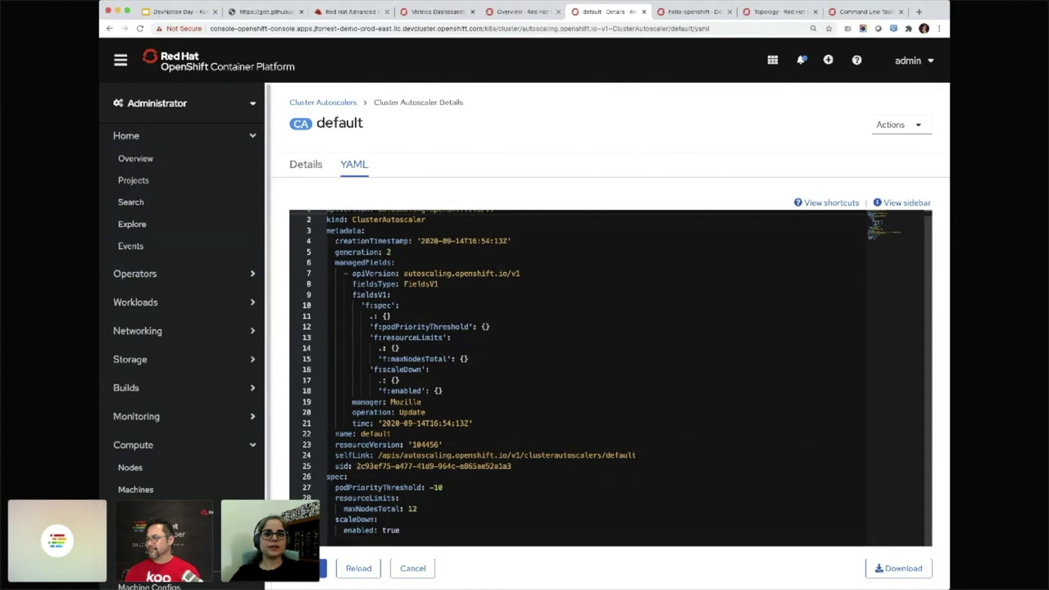
{"action": "left_click", "coordinate": [328, 476]}
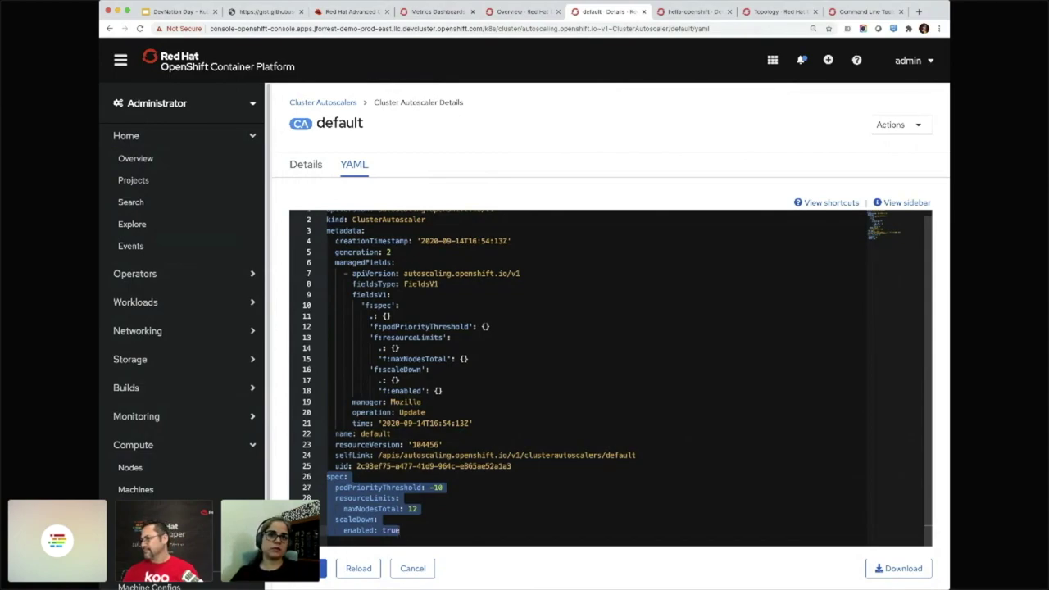
{"action": "left_click", "coordinate": [412, 568]}
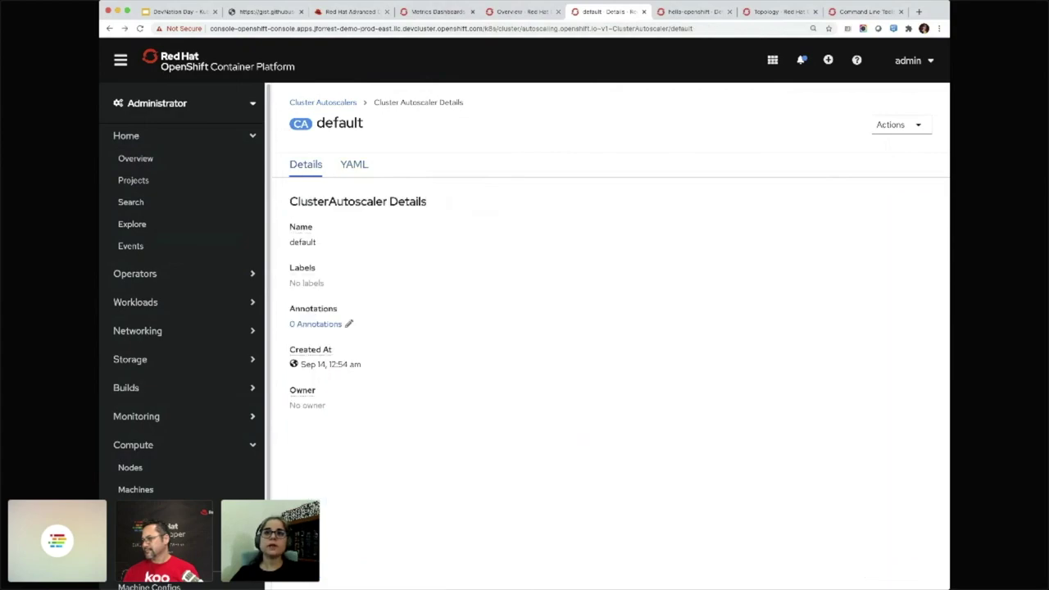
{"action": "left_click", "coordinate": [140, 511]}
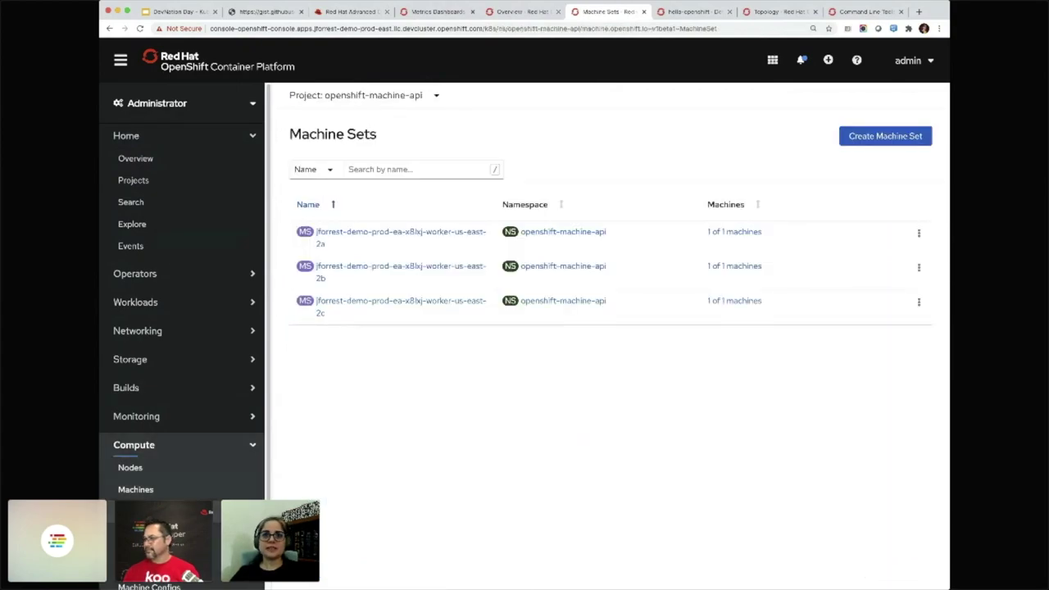